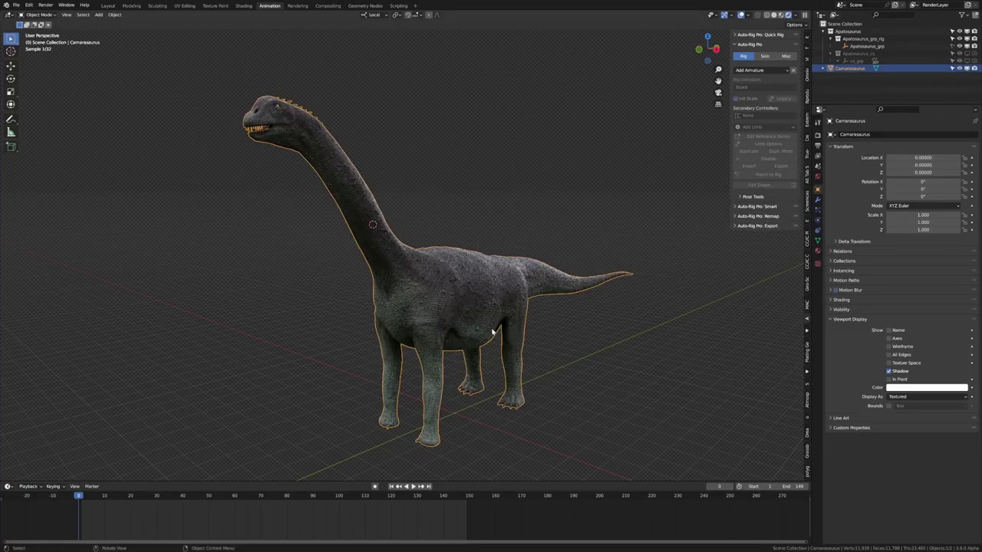
# Add the Apatosaurus preset armature from Auto-Rig Pro to the Camarasaurus scene.
pyautogui.scroll(10, 482, 344)
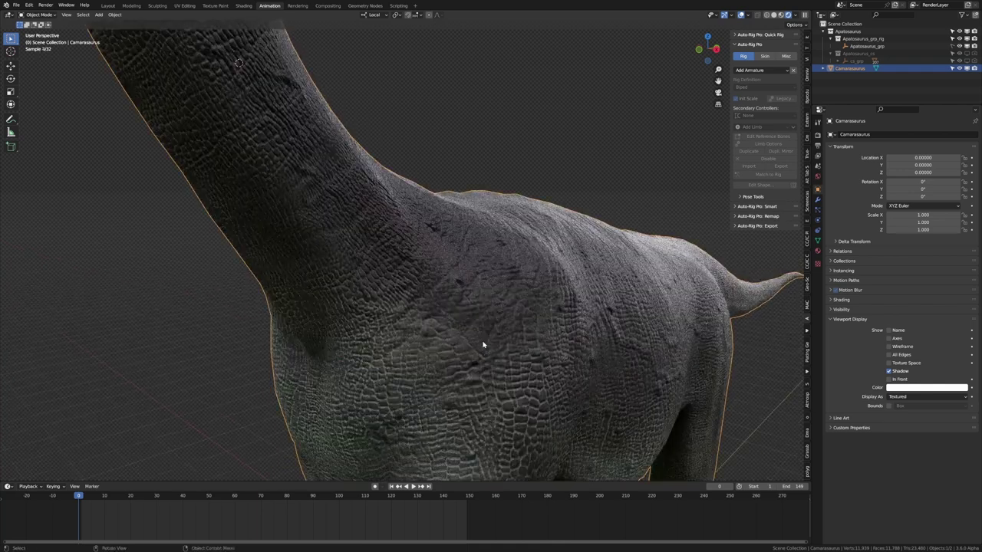
pyautogui.scroll(-9, 485, 344)
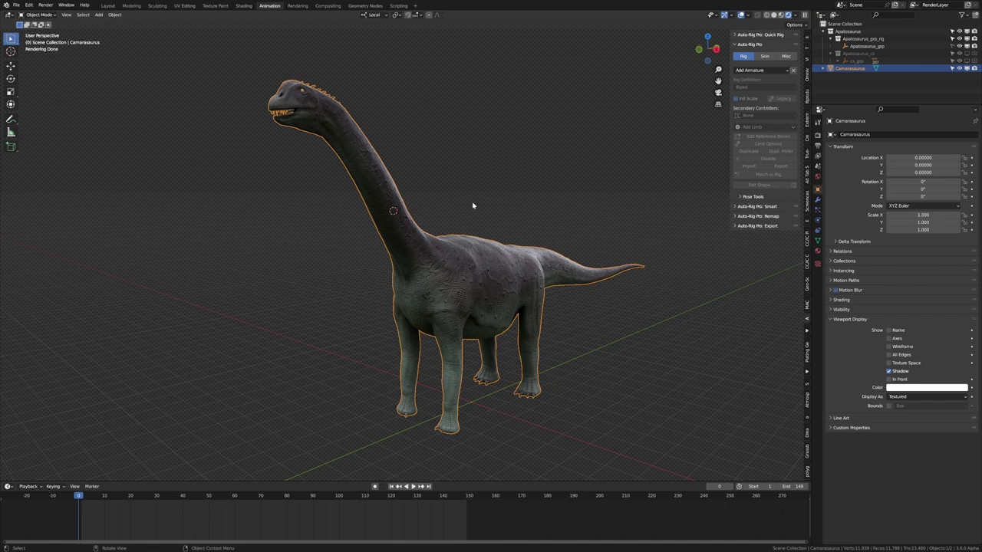
pyautogui.click(775, 70)
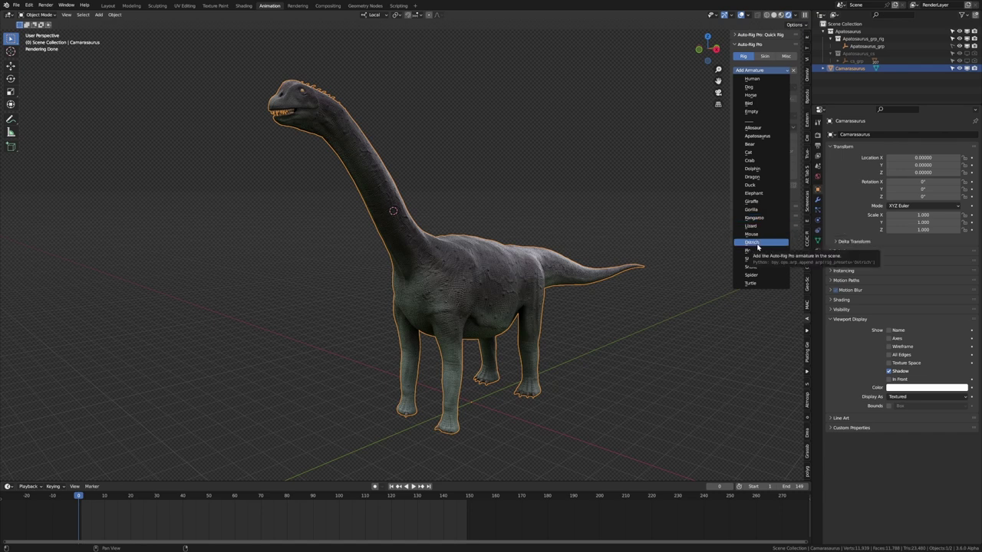
pyautogui.click(760, 135)
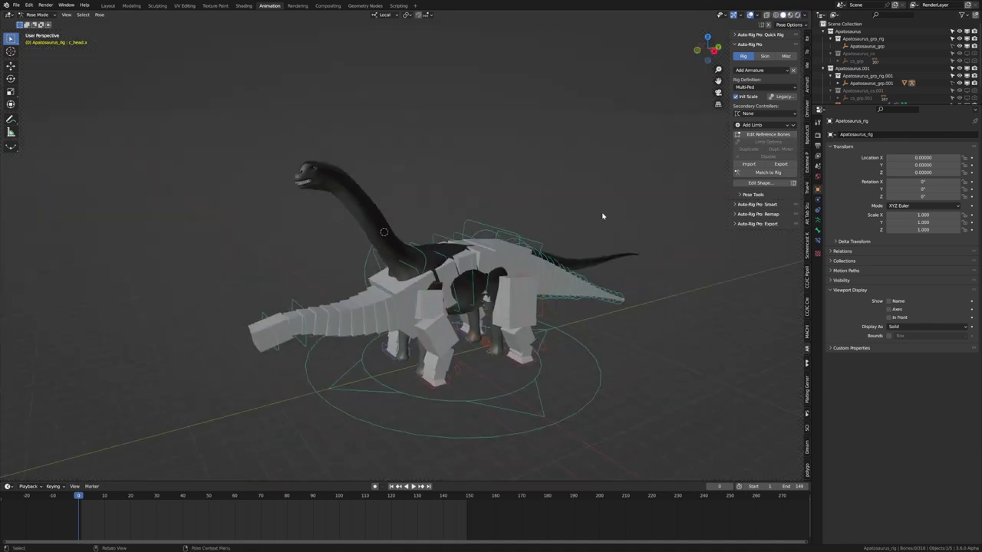
pyautogui.moveTo(603, 216); pyautogui.dragTo(445, 284, button='middle')
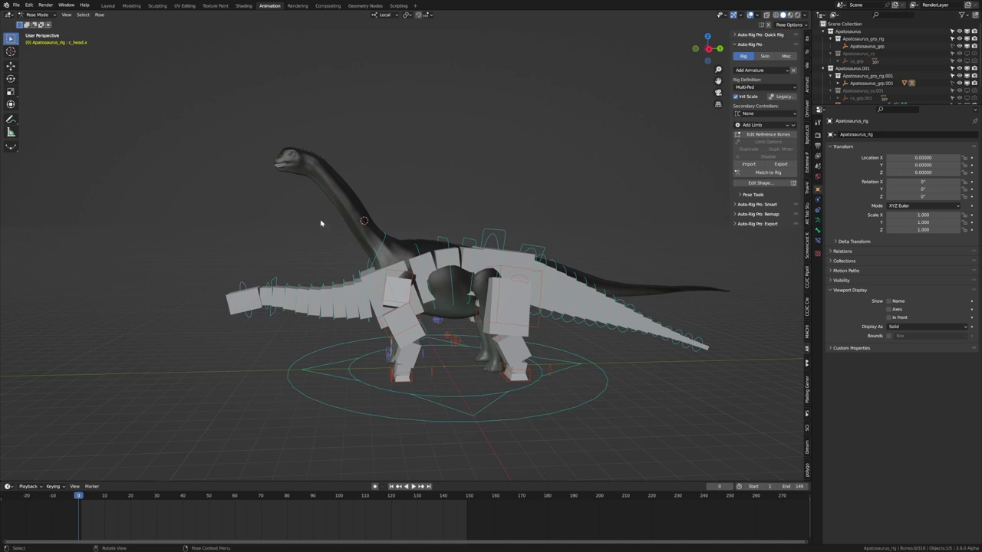
# Switch to Object Mode and delete the armature's white block proxy mesh.
pyautogui.click(37, 15)
pyautogui.click(40, 20)
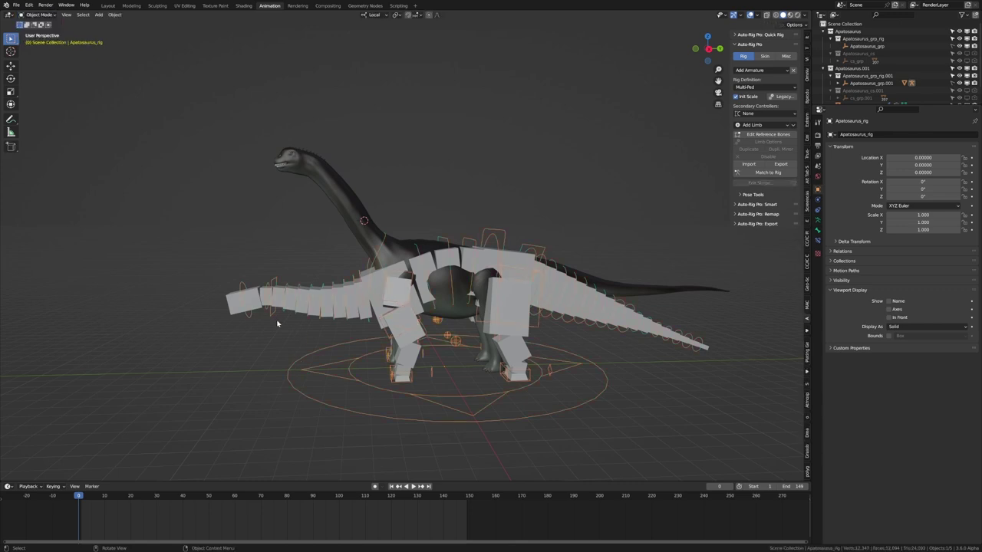
pyautogui.click(240, 313)
pyautogui.press('Delete')
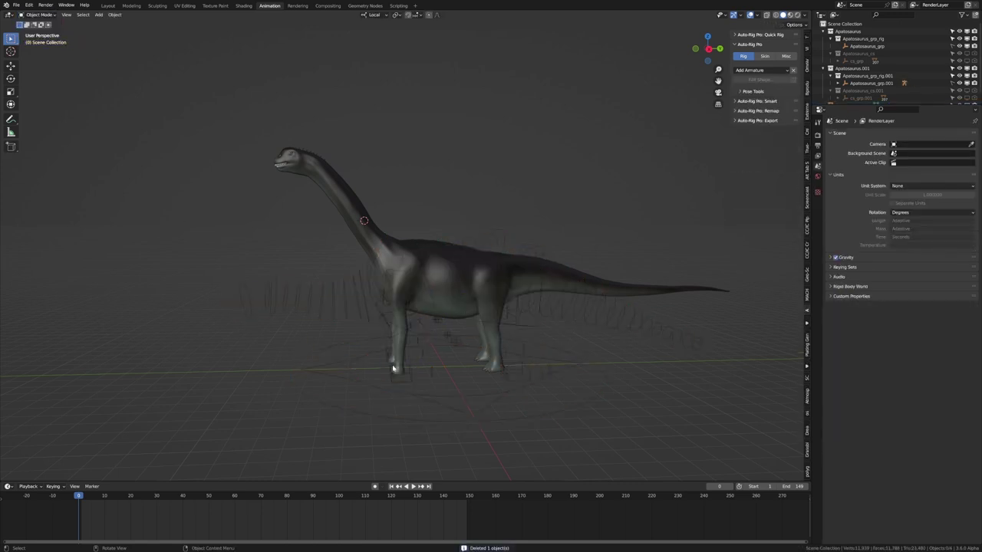
# Select the Apatosaurus rig and try rotating its head and neck controllers in Pose Mode, cancelling the rotations and returning to Object Mode.
pyautogui.click(272, 288)
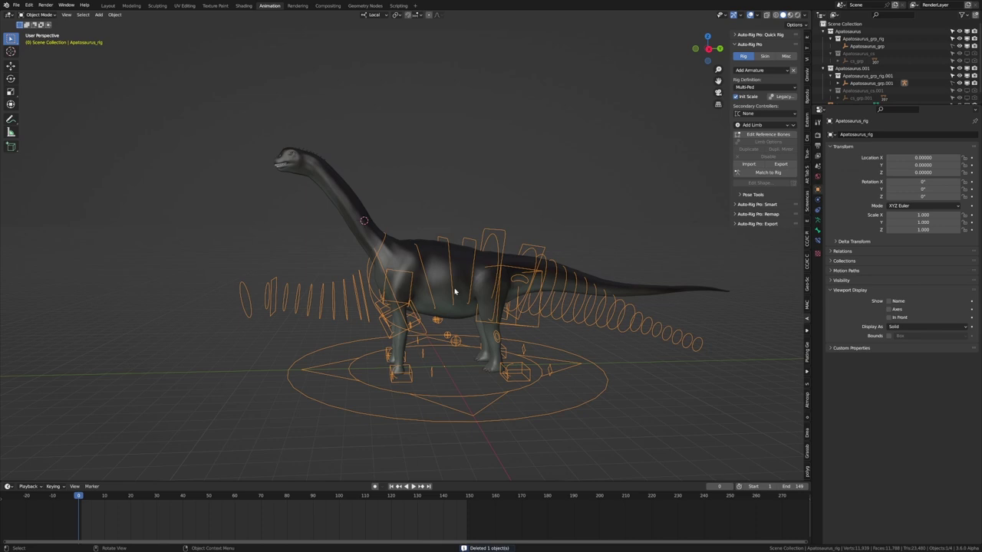
pyautogui.click(40, 14)
pyautogui.click(51, 39)
pyautogui.moveTo(418, 379); pyautogui.dragTo(502, 370, button='middle')
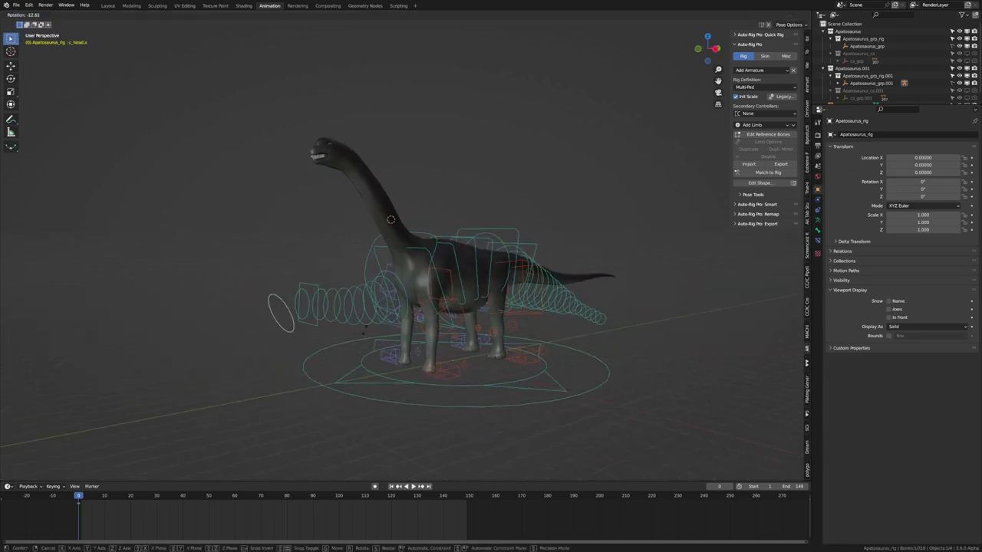
pyautogui.click(313, 336)
pyautogui.press('r')
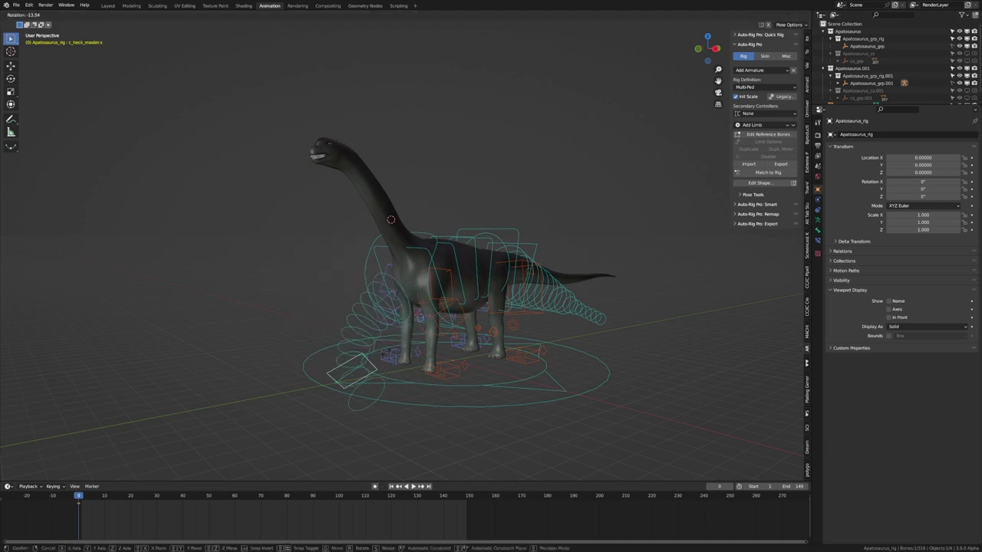
pyautogui.press('Escape')
pyautogui.hotkey('ctrl', 'Tab')
pyautogui.moveTo(362, 313); pyautogui.dragTo(420, 328, button='middle')
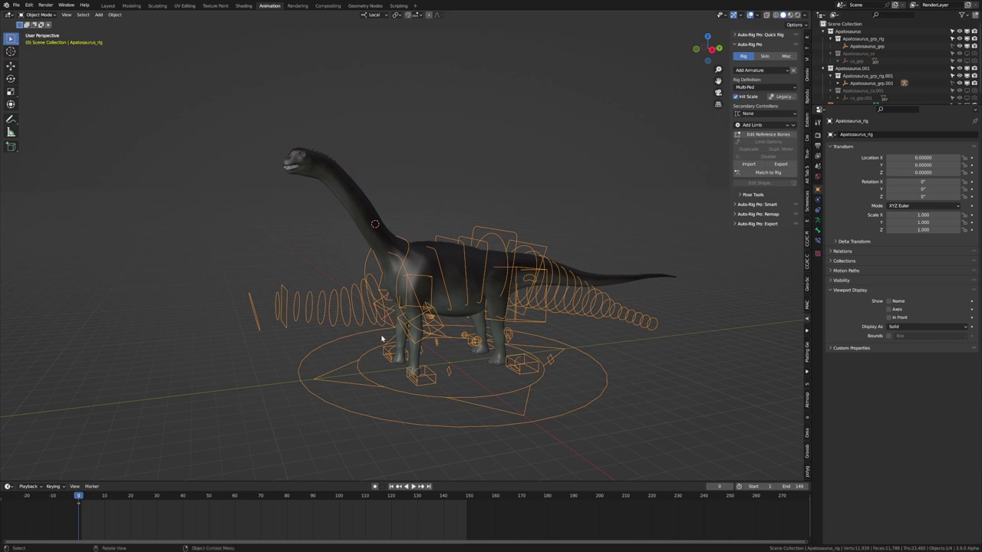
# Open the rig's reference bones for editing and show them in the right orthographic view.
pyautogui.press('Tab')
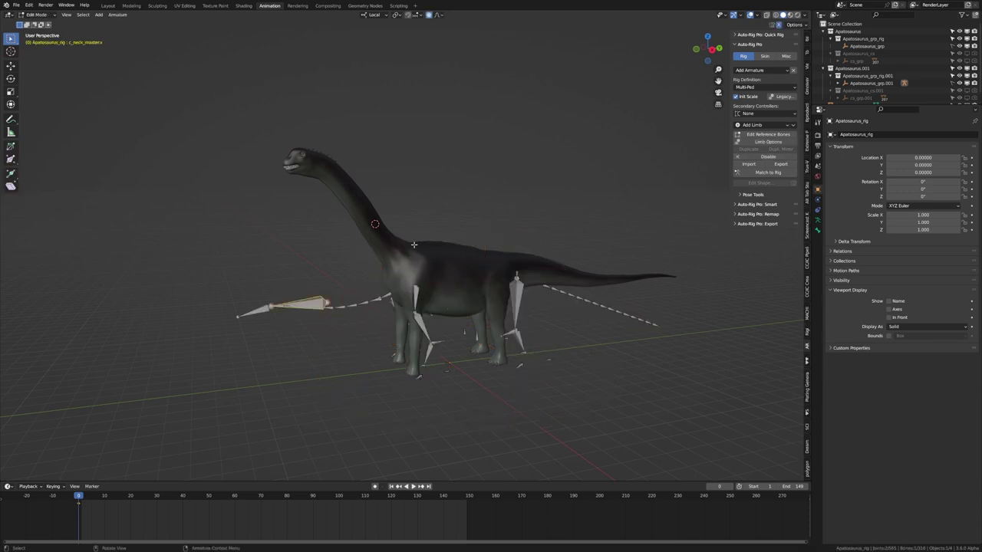
pyautogui.press('Tab')
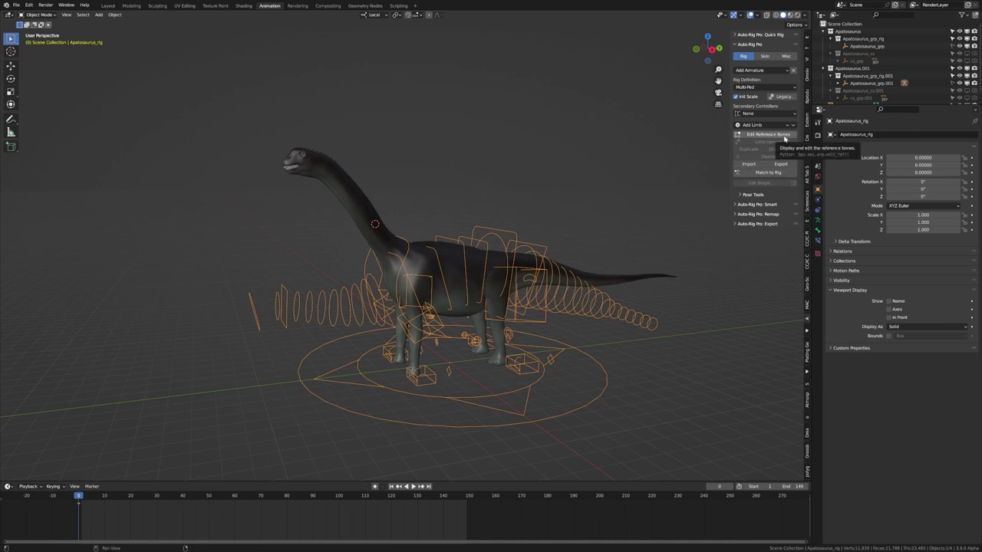
pyautogui.click(783, 136)
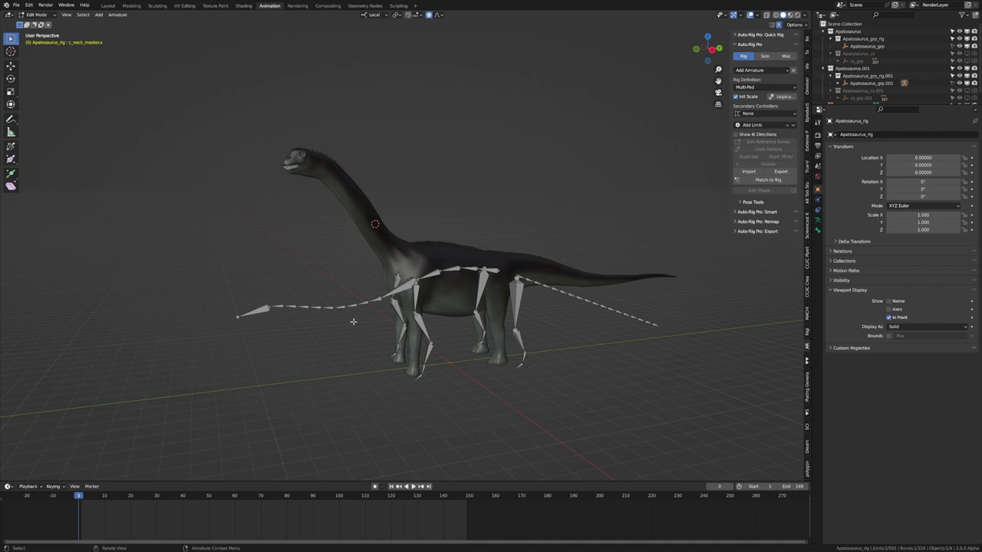
pyautogui.press('KP_3')
pyautogui.scroll(1, 354, 321)
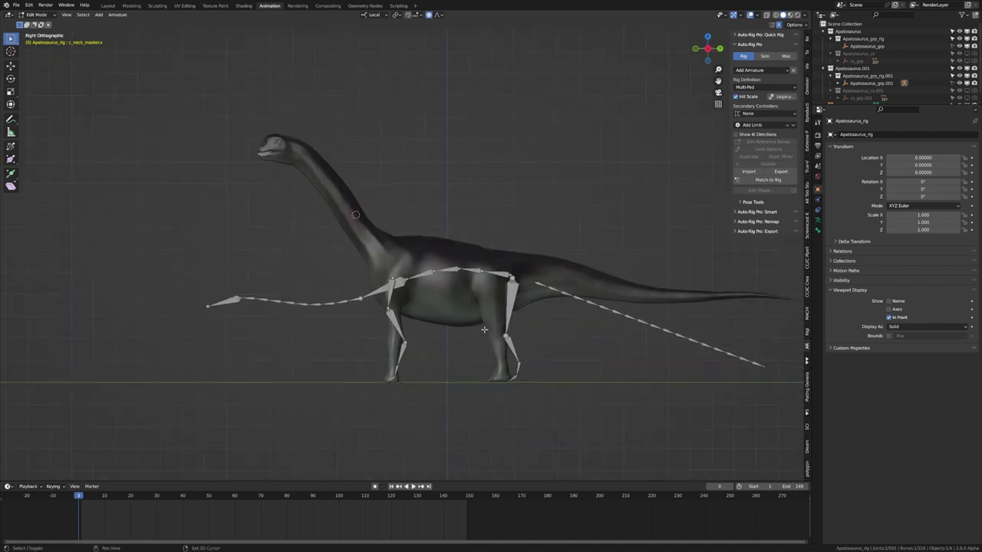
pyautogui.keyDown('shift'); pyautogui.moveTo(529, 349); pyautogui.dragTo(463, 337, button='middle'); pyautogui.keyUp('shift')
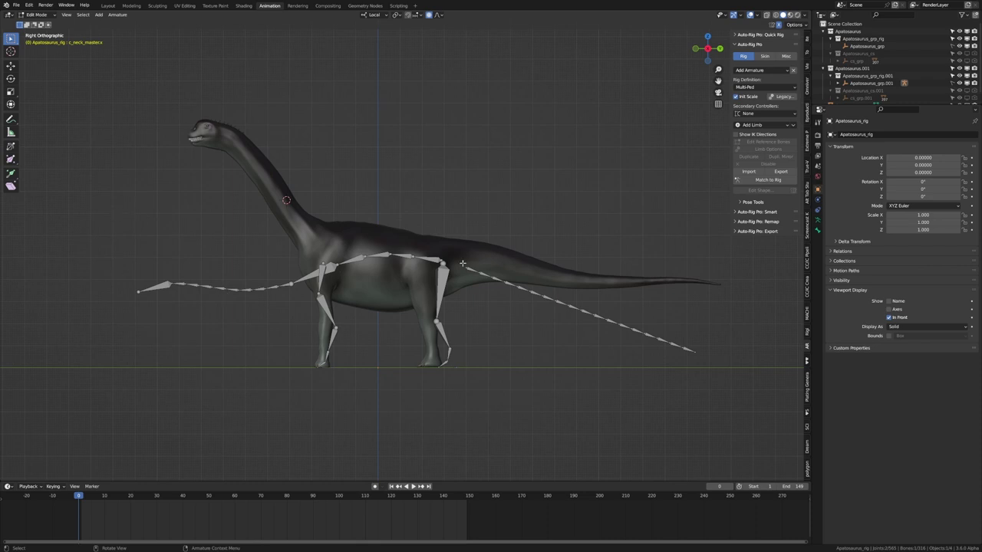
# Set the bone count of the tail limb to 9.
pyautogui.click(470, 270)
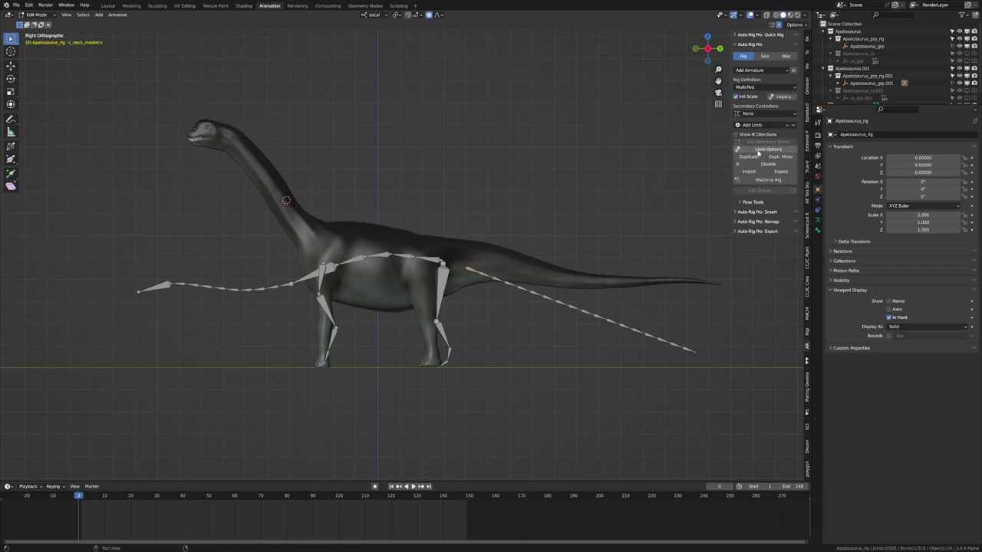
pyautogui.click(758, 151)
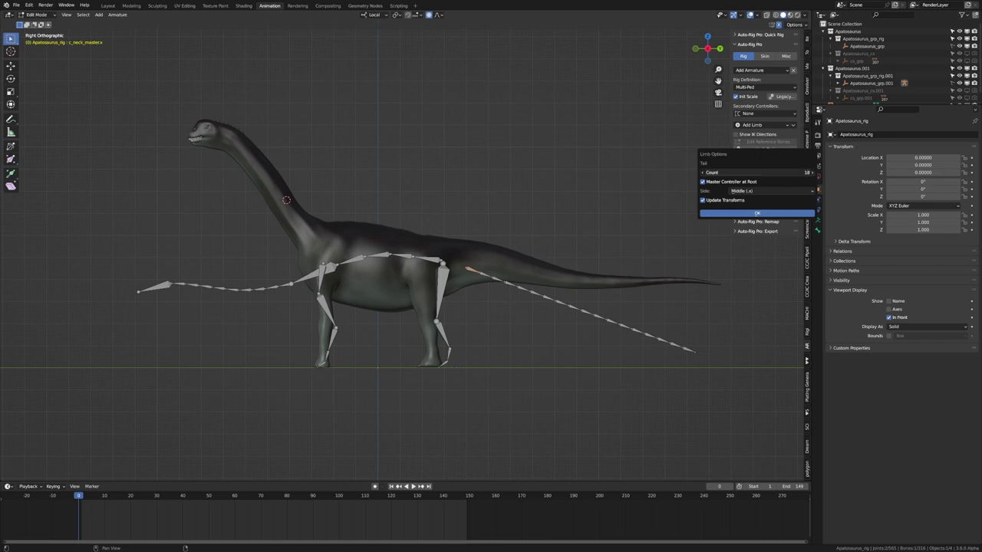
pyautogui.click(758, 173)
pyautogui.press('Return')
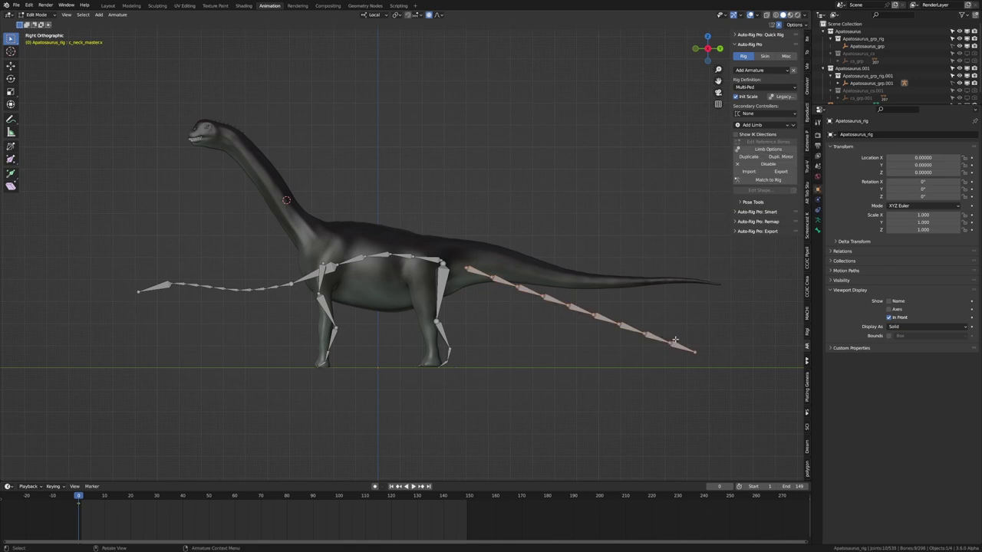
# Reduce the bone count of the neck limb through its limb options.
pyautogui.click(286, 287)
pyautogui.click(768, 149)
pyautogui.click(782, 172)
pyautogui.press('Return')
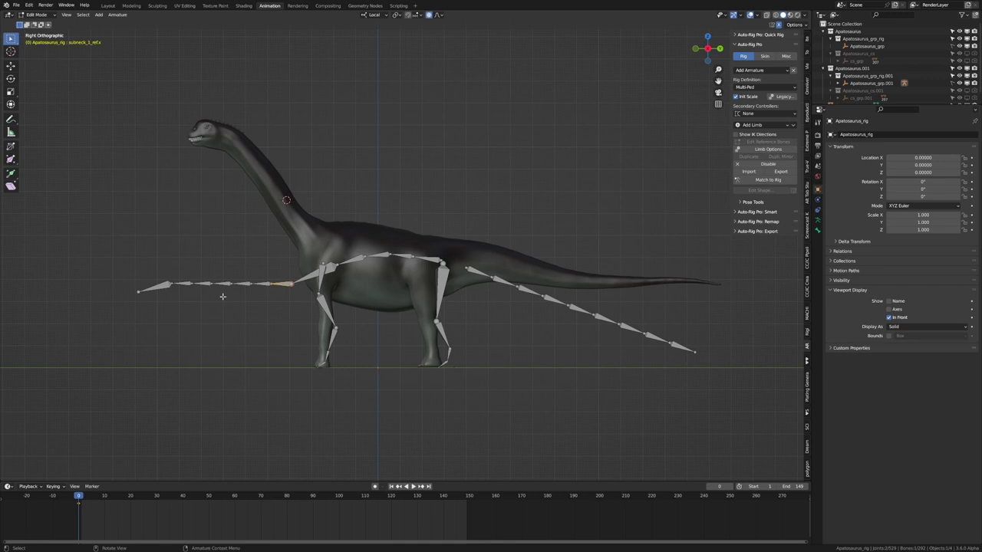
# Select the head and neck reference bones, then move and rotate them together up toward the dinosaur's raised neck.
pyautogui.scroll(3, 222, 296)
pyautogui.press('c')
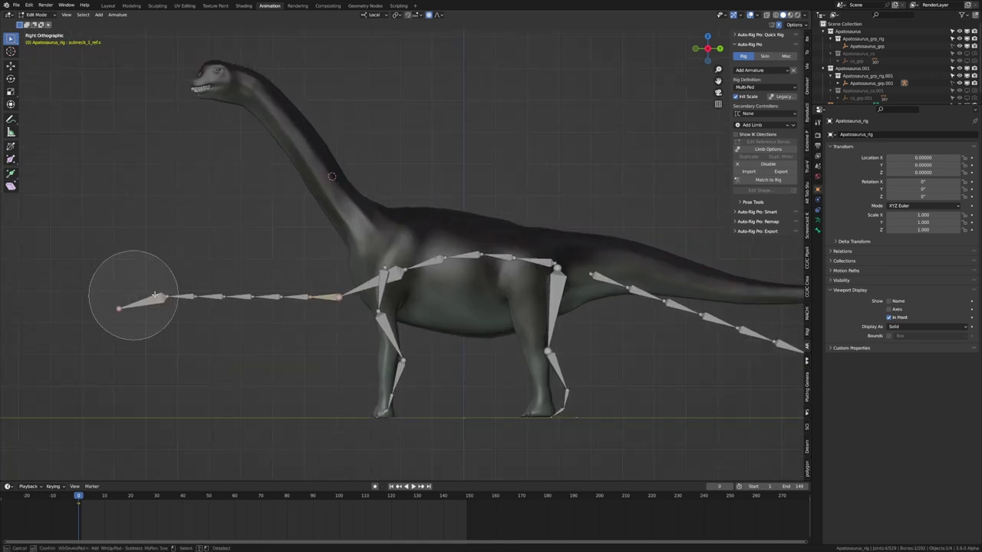
pyautogui.moveTo(192, 296); pyautogui.dragTo(274, 284)
pyautogui.press('Escape')
pyautogui.press('g')
pyautogui.click(322, 231)
pyautogui.press('r')
pyautogui.click(363, 217)
pyautogui.scroll(2, 363, 217)
pyautogui.press('g')
pyautogui.click(334, 224)
# Move a lower neck joint up so the chain starts following the base of the dinosaur's neck.
pyautogui.click(299, 217)
pyautogui.press('g')
pyautogui.click(319, 200)
pyautogui.keyDown('shift'); pyautogui.moveTo(310, 195); pyautogui.dragTo(402, 249, button='middle'); pyautogui.keyUp('shift')
pyautogui.scroll(2, 402, 248)
pyautogui.keyDown('shift'); pyautogui.moveTo(310, 202); pyautogui.dragTo(222, 93, button='middle'); pyautogui.keyUp('shift')
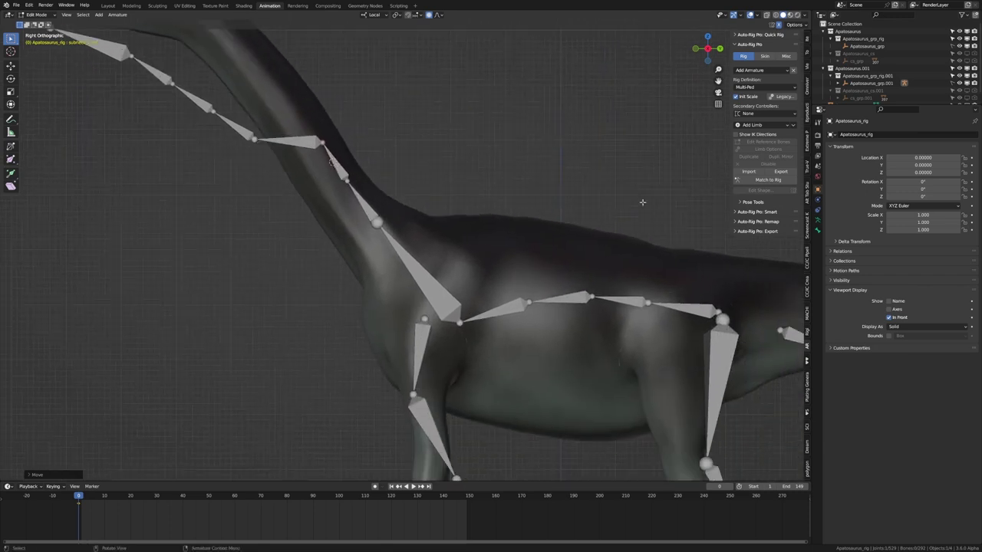
pyautogui.scroll(-4, 614, 184)
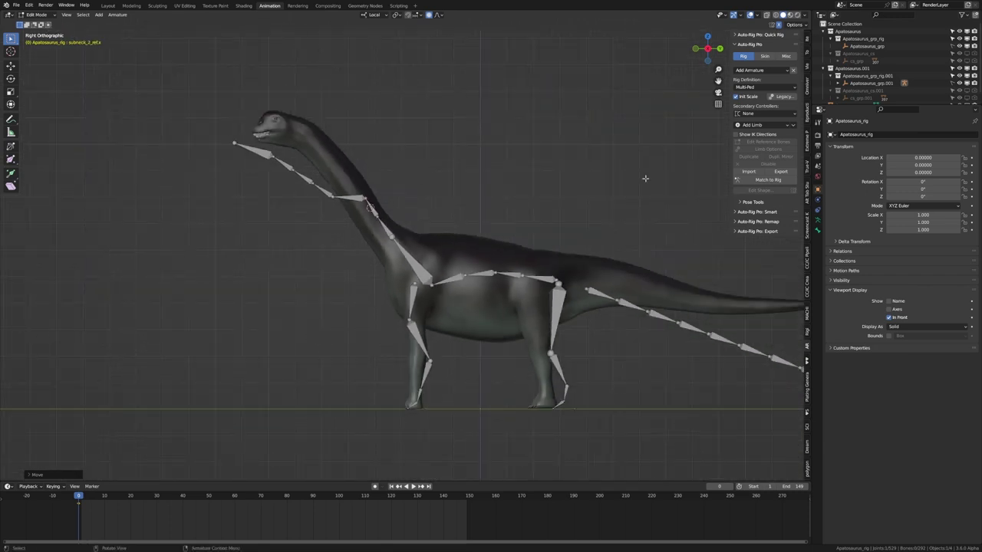
# Display the model as wireframe and move the subneck_2 joint slightly upward inside the neck mesh.
pyautogui.click(776, 14)
pyautogui.keyDown('shift'); pyautogui.moveTo(517, 102); pyautogui.dragTo(640, 174, button='middle'); pyautogui.keyUp('shift')
pyautogui.keyDown('shift'); pyautogui.moveTo(513, 266); pyautogui.dragTo(510, 262, button='middle'); pyautogui.keyUp('shift')
pyautogui.scroll(8, 509, 262)
pyautogui.click(412, 304)
pyautogui.press('g')
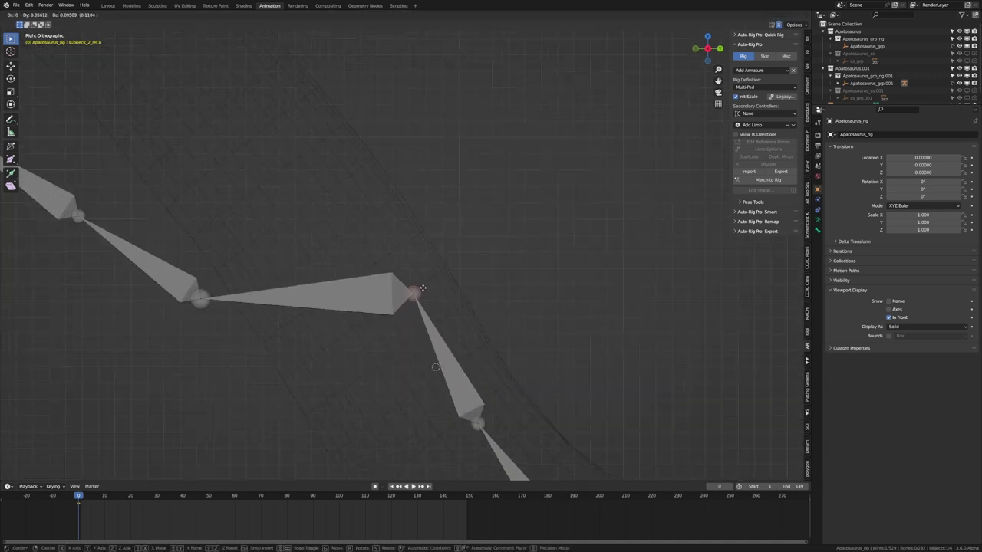
pyautogui.click(423, 288)
# Shift the subneck_1 joint and the joint at the neck's base upward inside the neck mesh.
pyautogui.keyDown('shift'); pyautogui.moveTo(423, 289); pyautogui.dragTo(376, 207, button='middle'); pyautogui.keyUp('shift')
pyautogui.click(438, 346)
pyautogui.press('g')
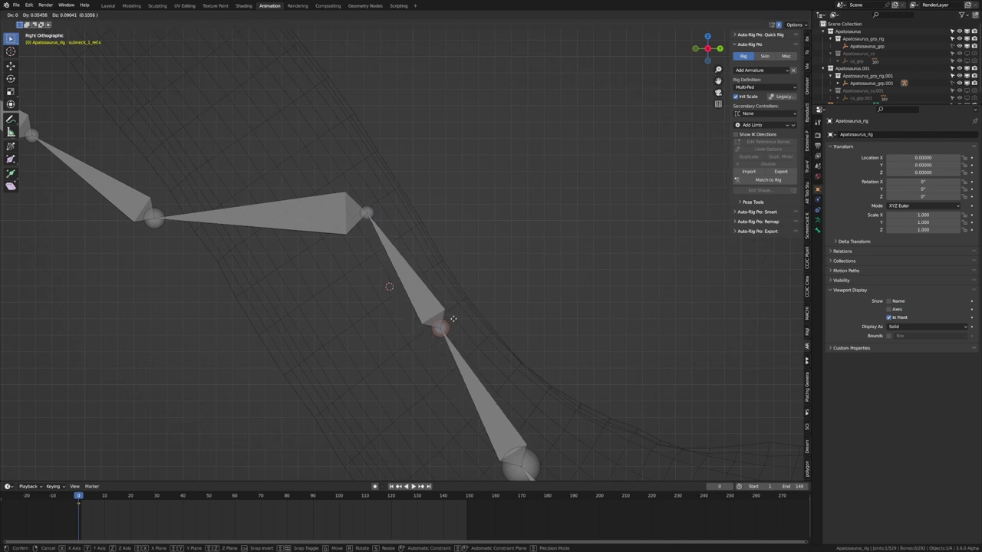
pyautogui.click(453, 319)
pyautogui.keyDown('shift'); pyautogui.moveTo(484, 342); pyautogui.dragTo(371, 218, button='middle'); pyautogui.keyUp('shift')
pyautogui.click(424, 333)
pyautogui.press('g')
pyautogui.click(454, 300)
# Move the subneck_3 joint and the next joint above it up into the middle of the neck mesh.
pyautogui.keyDown('shift'); pyautogui.moveTo(304, 201); pyautogui.dragTo(562, 387, button='middle'); pyautogui.keyUp('shift')
pyautogui.click(300, 280)
pyautogui.press('g')
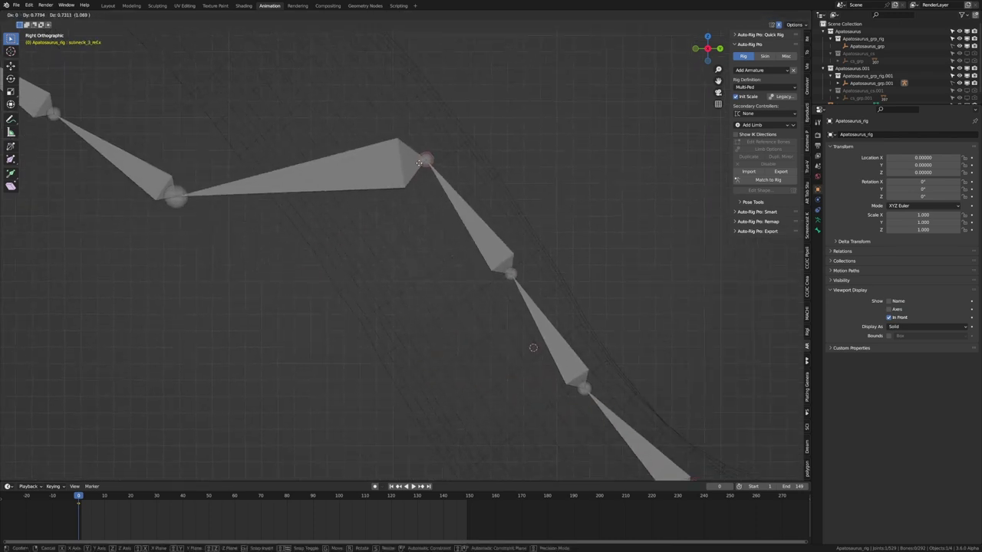
pyautogui.click(420, 157)
pyautogui.keyDown('shift'); pyautogui.moveTo(352, 142); pyautogui.dragTo(519, 245, button='middle'); pyautogui.keyUp('shift')
pyautogui.scroll(-1, 519, 245)
pyautogui.click(350, 290)
pyautogui.press('g')
pyautogui.click(485, 160)
# Move the remaining upper neck joints up into the top of the neck mesh near the head.
pyautogui.keyDown('shift'); pyautogui.moveTo(373, 181); pyautogui.dragTo(128, 182, button='middle'); pyautogui.keyUp('shift')
pyautogui.click(359, 304)
pyautogui.press('g')
pyautogui.click(519, 164)
pyautogui.click(254, 234)
pyautogui.press('g')
pyautogui.click(417, 79)
# Raise the tail joints one after another so the tail bones run along the inside of the tail mesh.
pyautogui.keyDown('shift'); pyautogui.moveTo(288, 207); pyautogui.dragTo(333, 224, button='middle'); pyautogui.keyUp('shift')
pyautogui.scroll(3, 333, 224)
pyautogui.click(467, 221)
pyautogui.press('g')
pyautogui.click(462, 170)
pyautogui.click(490, 298)
pyautogui.press('g')
pyautogui.click(501, 209)
pyautogui.click(553, 322)
pyautogui.press('g')
pyautogui.click(567, 212)
pyautogui.keyDown('shift'); pyautogui.moveTo(567, 213); pyautogui.dragTo(439, 212, button='middle'); pyautogui.keyUp('shift')
pyautogui.click(565, 206)
pyautogui.scroll(-3, 187, 276)
pyautogui.keyDown('shift'); pyautogui.moveTo(187, 277); pyautogui.dragTo(524, 278, button='middle'); pyautogui.keyUp('shift')
# Select all reference bones of the dinosaur's left front leg, from the foot up to the thigh_b bone.
pyautogui.press('KP_1')
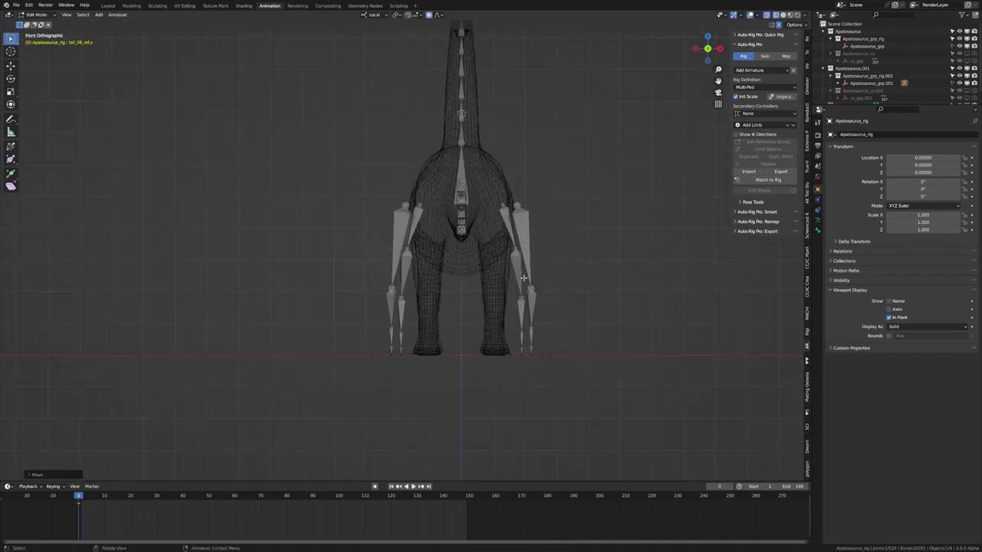
pyautogui.scroll(3, 508, 293)
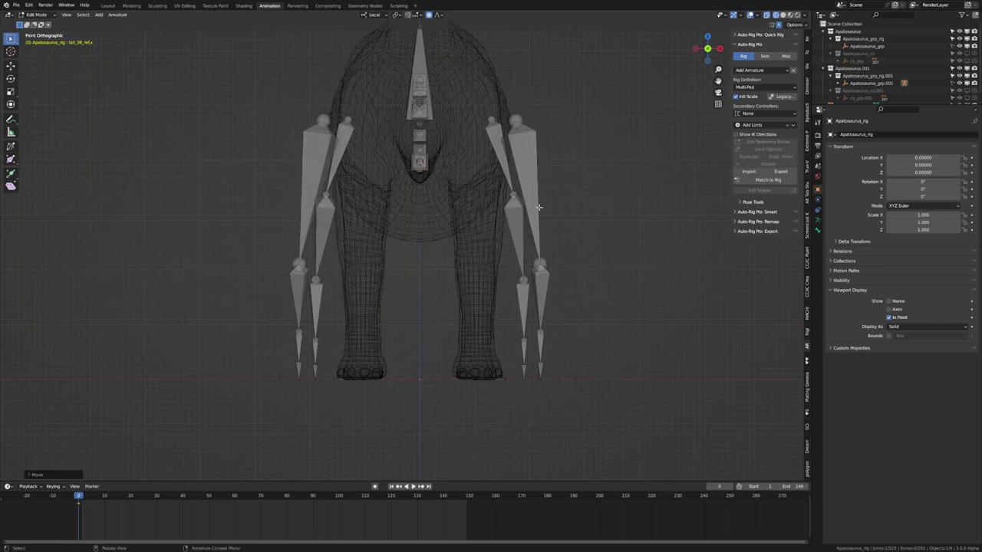
pyautogui.moveTo(540, 355); pyautogui.dragTo(518, 323, button='middle')
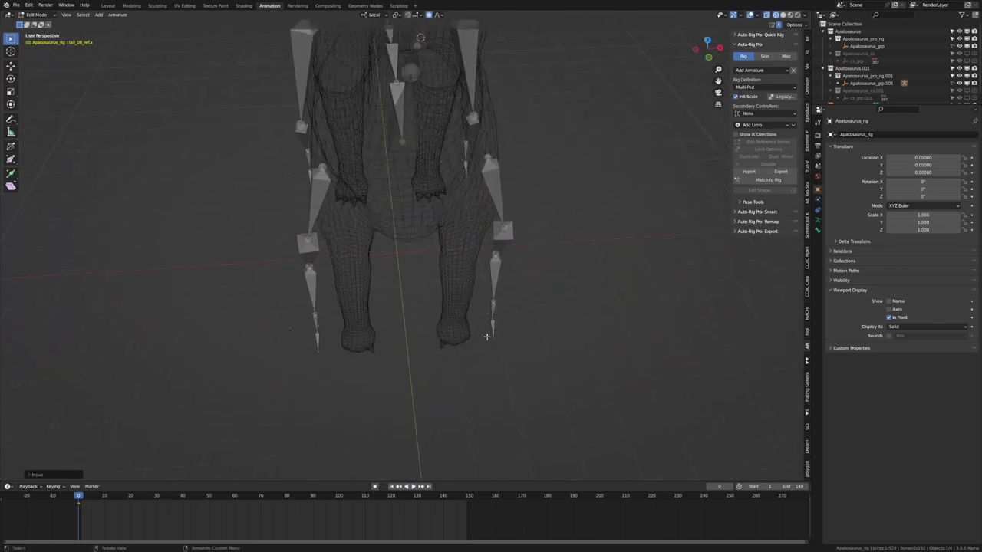
pyautogui.press('c')
pyautogui.scroll(-3, 486, 338)
pyautogui.click(487, 336)
pyautogui.rightClick(544, 330)
pyautogui.keyDown('shift'); pyautogui.click(497, 276); pyautogui.keyUp('shift')
pyautogui.keyDown('shift'); pyautogui.click(502, 230); pyautogui.keyUp('shift')
pyautogui.keyDown('shift'); pyautogui.click(501, 218); pyautogui.keyUp('shift')
pyautogui.moveTo(501, 218); pyautogui.dragTo(522, 304, button='middle')
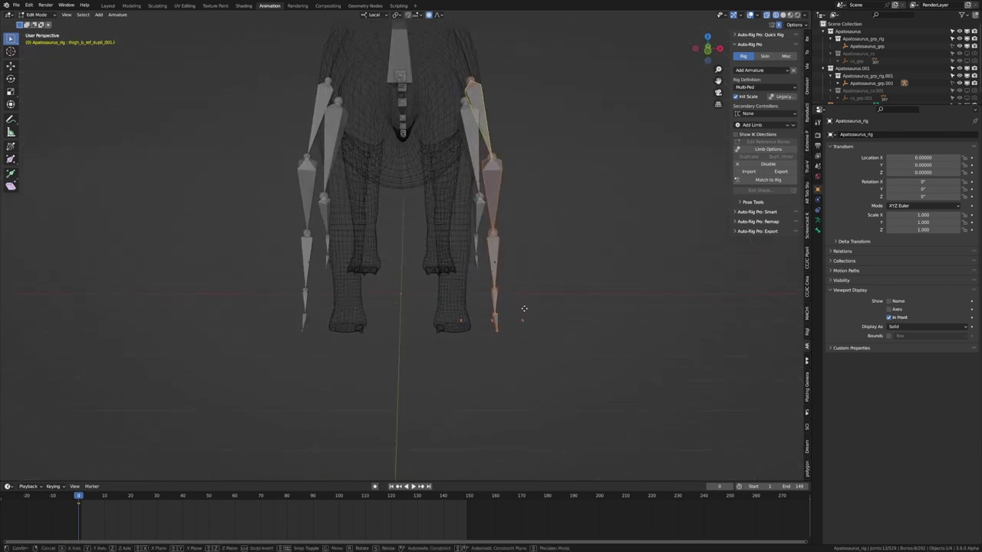
# Try moving the selected front leg bones freely inward onto the leg mesh from an angled view.
pyautogui.press('g')
pyautogui.click(498, 308)
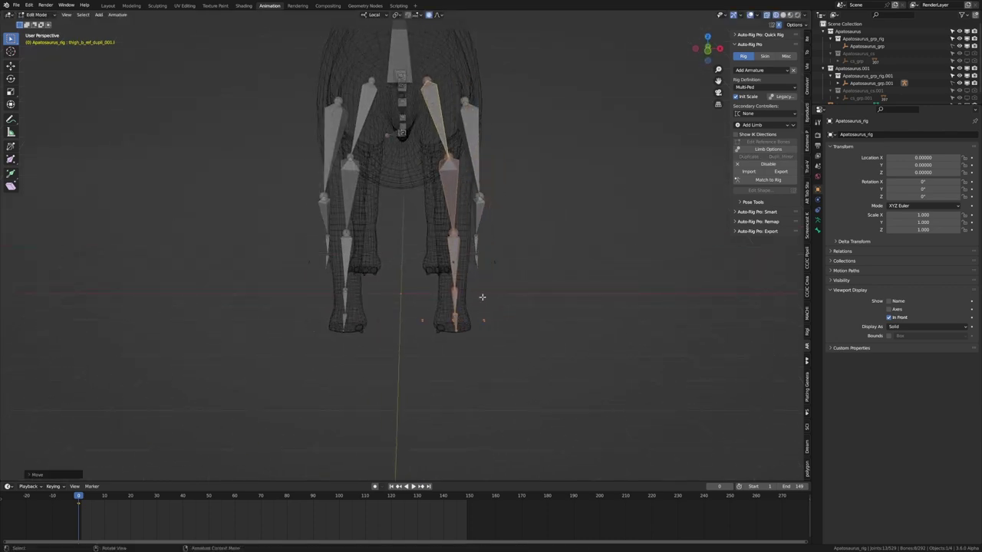
pyautogui.moveTo(578, 274); pyautogui.dragTo(499, 273, button='middle')
pyautogui.scroll(-4, 504, 277)
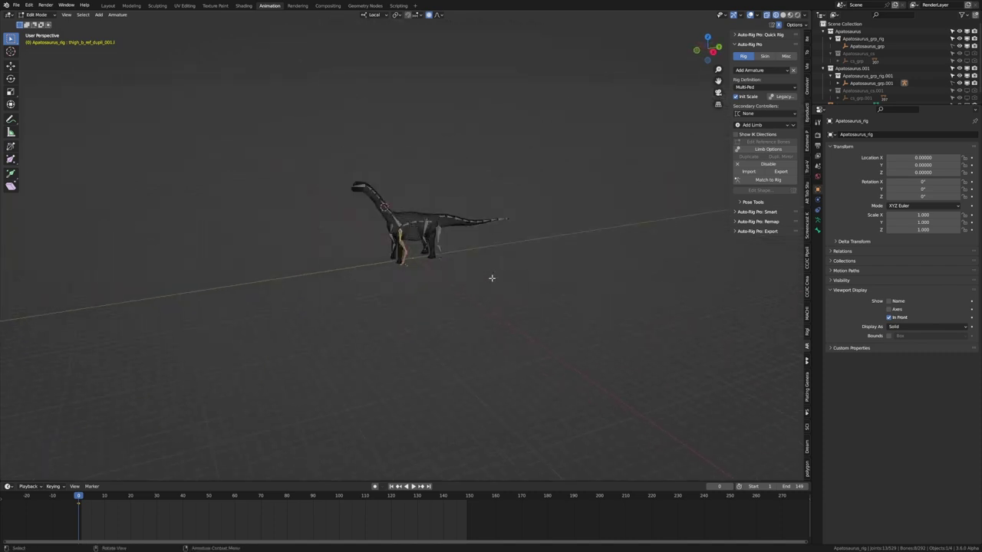
pyautogui.press('c')
pyautogui.press('Escape')
pyautogui.moveTo(377, 305); pyautogui.dragTo(445, 296, button='middle')
pyautogui.scroll(5, 438, 302)
# In the front orthographic view, move the left front leg bones about 0.8 inward along local X onto the leg mesh.
pyautogui.press('KP_3')
pyautogui.press('KP_1')
pyautogui.scroll(3, 496, 301)
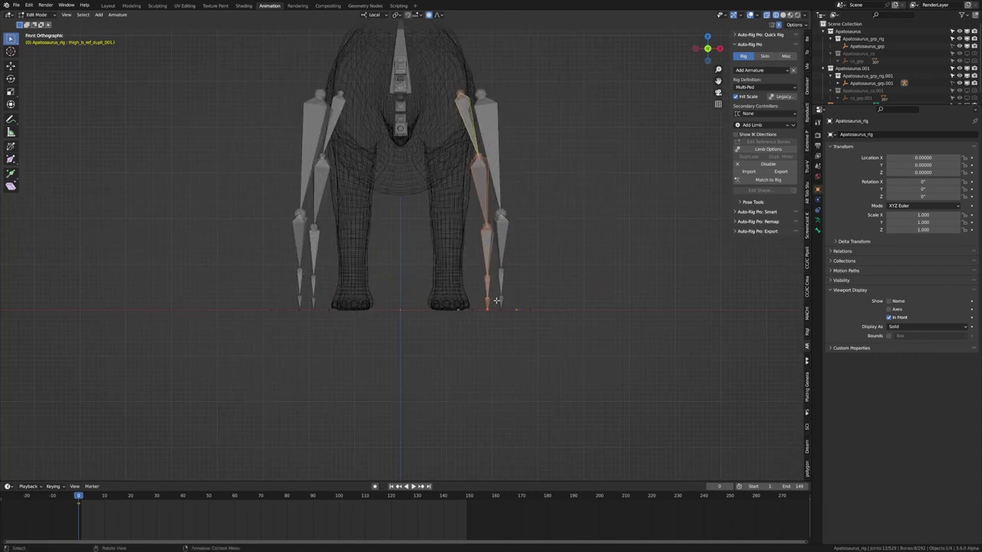
pyautogui.press('g')
pyautogui.press('x')
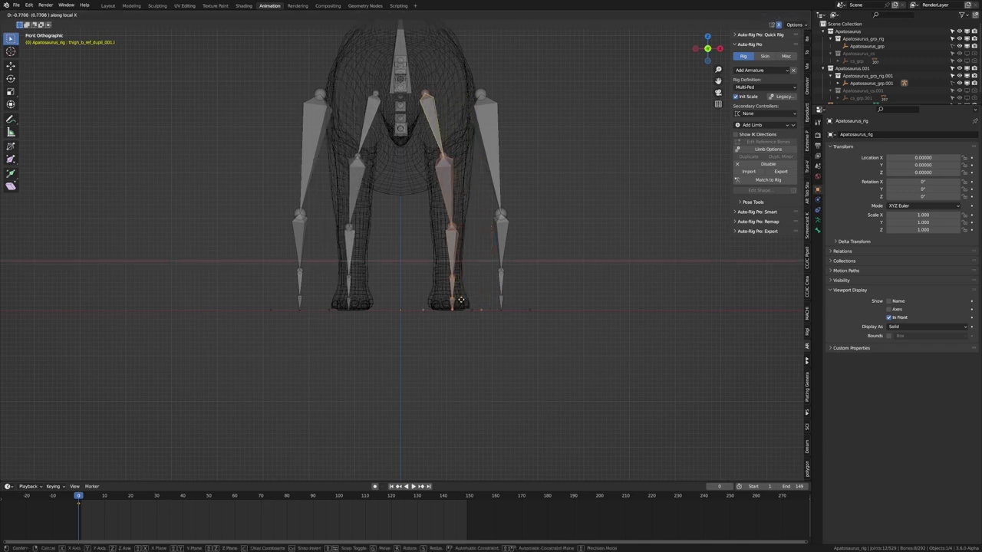
pyautogui.click(446, 160)
# In the front view, shift the left front leg's top joint outward and adjust the joint below so the upper bones run down the leg mesh.
pyautogui.keyDown('shift'); pyautogui.moveTo(446, 160); pyautogui.dragTo(451, 211, button='middle'); pyautogui.keyUp('shift')
pyautogui.click(429, 145)
pyautogui.press('g')
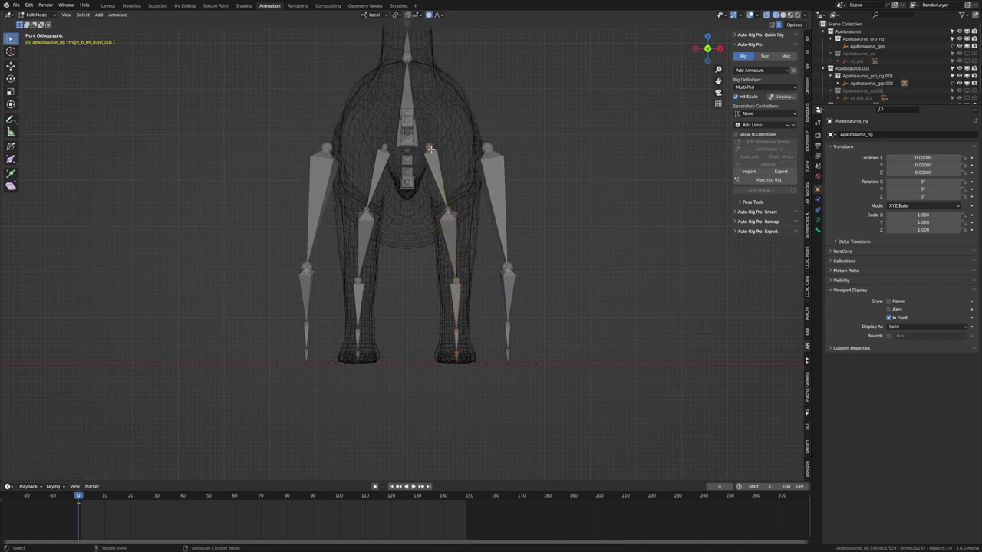
pyautogui.click(451, 140)
pyautogui.hotkey('ctrl', 'z')
pyautogui.hotkey('ctrl', 'z')
pyautogui.hotkey('ctrl', 'z')
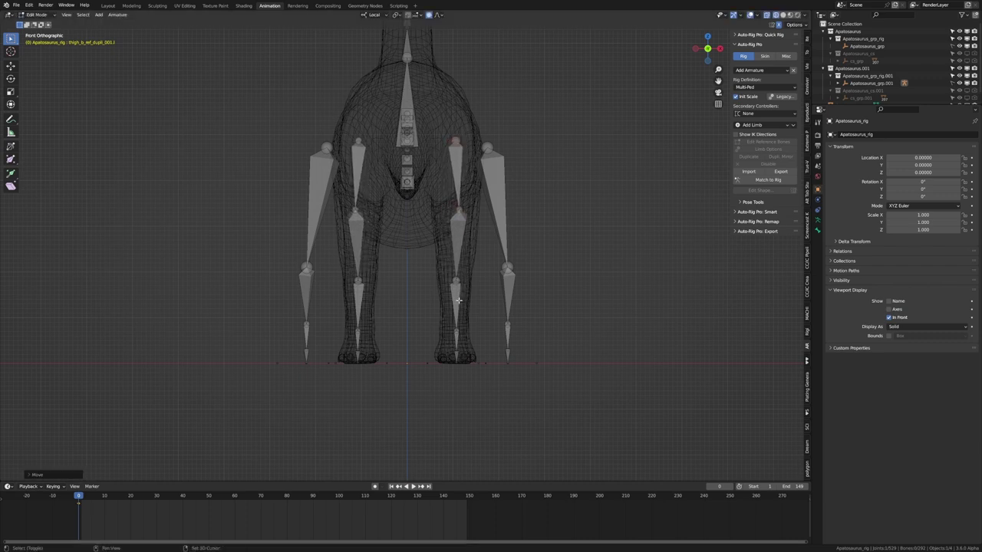
pyautogui.click(459, 212)
pyautogui.press('g')
pyautogui.click(457, 211)
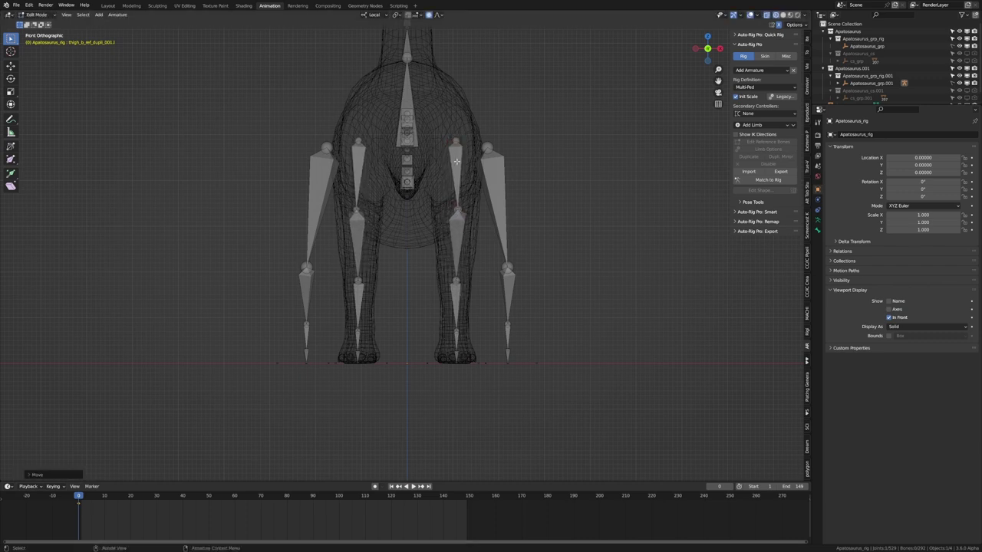
# In the right side view, reposition the front leg's top joint toward the spine and raise the joint below it into the upper leg mesh.
pyautogui.press('KP_3')
pyautogui.click(342, 143)
pyautogui.press('g')
pyautogui.click(357, 140)
pyautogui.click(336, 207)
pyautogui.press('g')
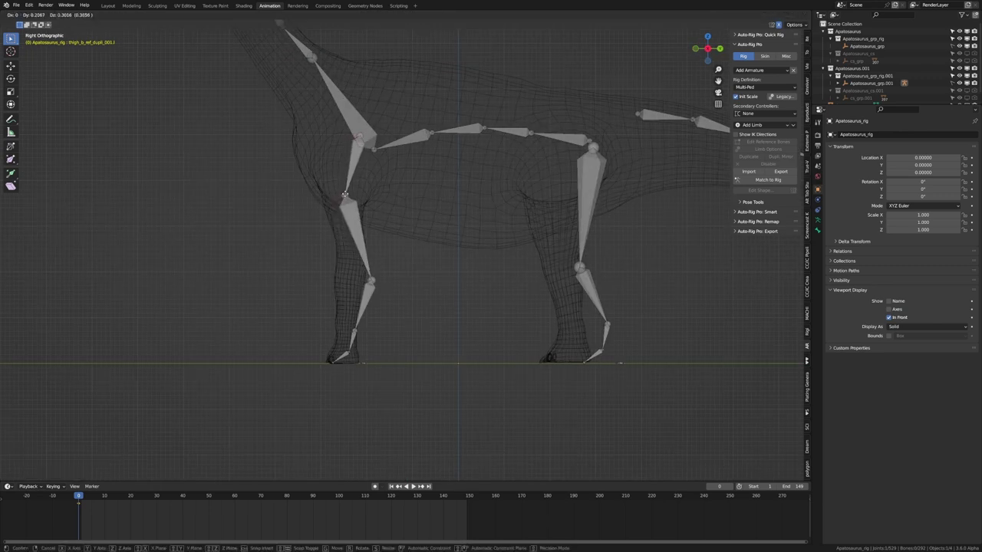
pyautogui.click(343, 192)
# Move the front leg's knee and ankle joints so the lower leg bones run along the centre of the leg mesh.
pyautogui.keyDown('shift'); pyautogui.moveTo(373, 288); pyautogui.dragTo(431, 251, button='middle'); pyautogui.keyUp('shift')
pyautogui.click(354, 247)
pyautogui.press('g')
pyautogui.rightClick(457, 258)
pyautogui.click(457, 264)
pyautogui.press('g')
pyautogui.click(408, 289)
pyautogui.scroll(4, 414, 284)
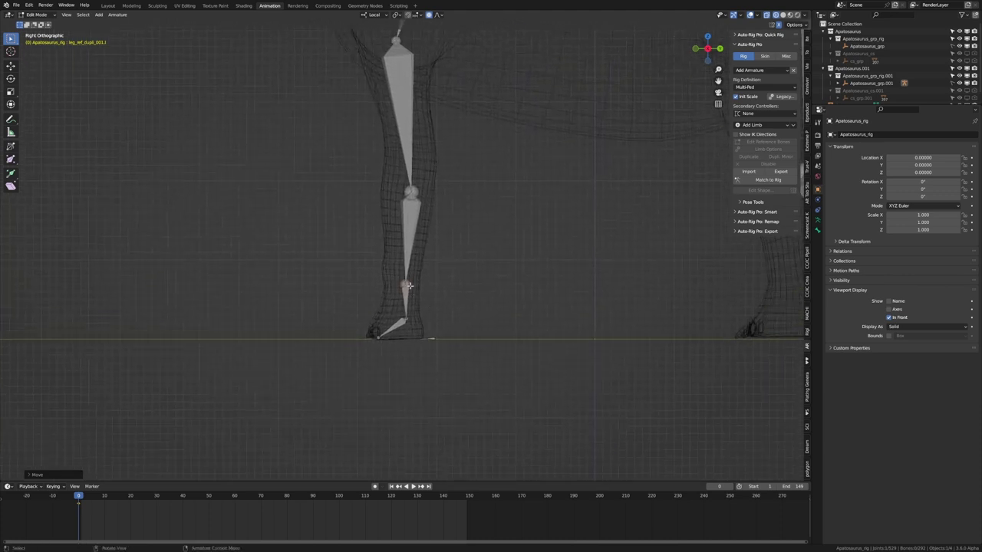
# Select all left back leg reference bones and move them forward along local Y onto the back leg mesh.
pyautogui.scroll(-5, 556, 277)
pyautogui.click(476, 295)
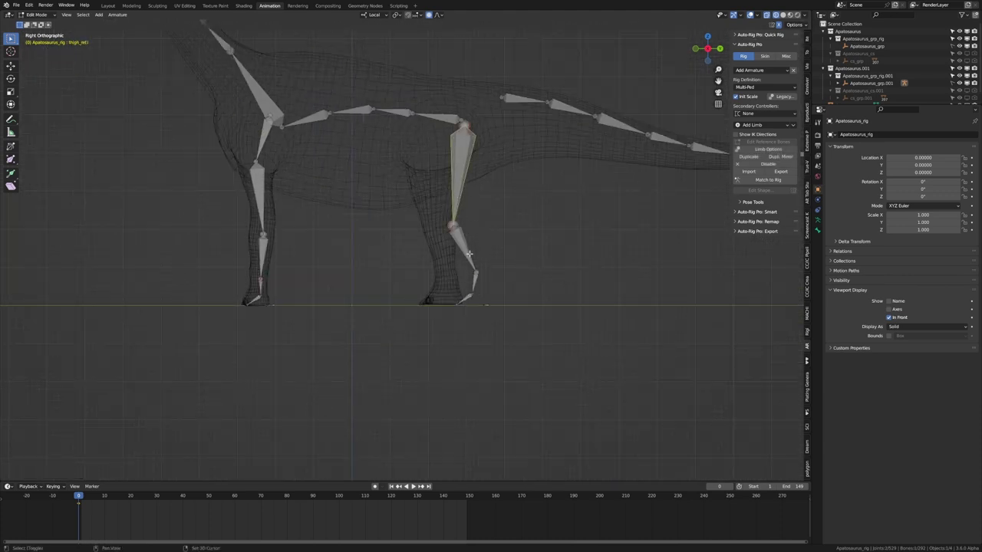
pyautogui.press('c')
pyautogui.moveTo(448, 311); pyautogui.dragTo(530, 306)
pyautogui.rightClick(531, 306)
pyautogui.press('g')
pyautogui.press('y')
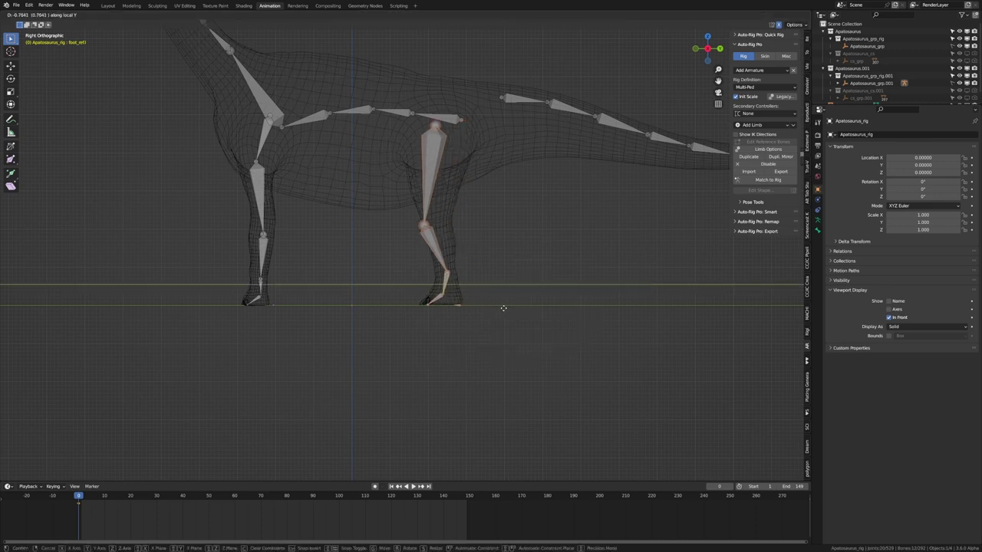
pyautogui.click(495, 299)
# Fine-tune the back leg's hip and knee joints in the side view to fit inside the thigh mesh.
pyautogui.scroll(2, 460, 244)
pyautogui.click(454, 97)
pyautogui.press('g')
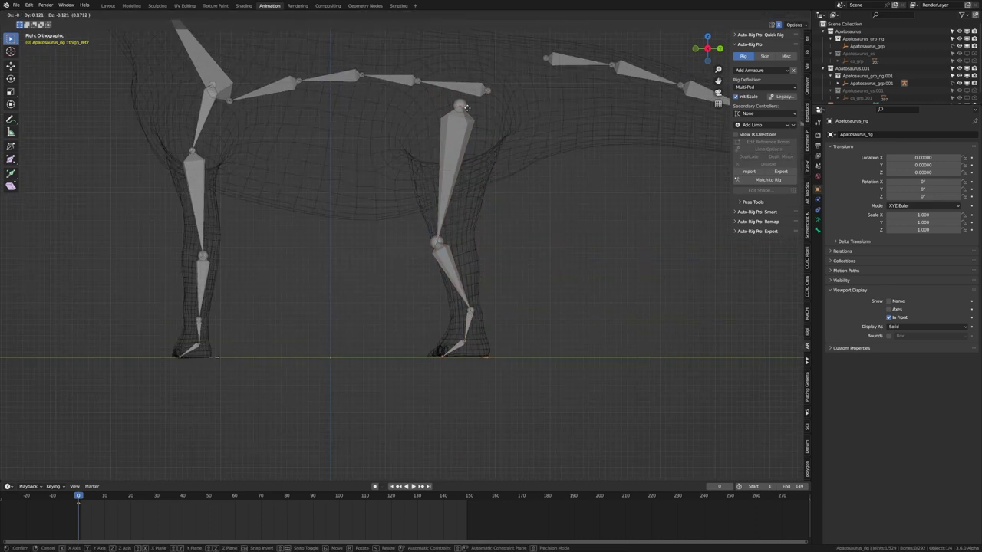
pyautogui.click(460, 102)
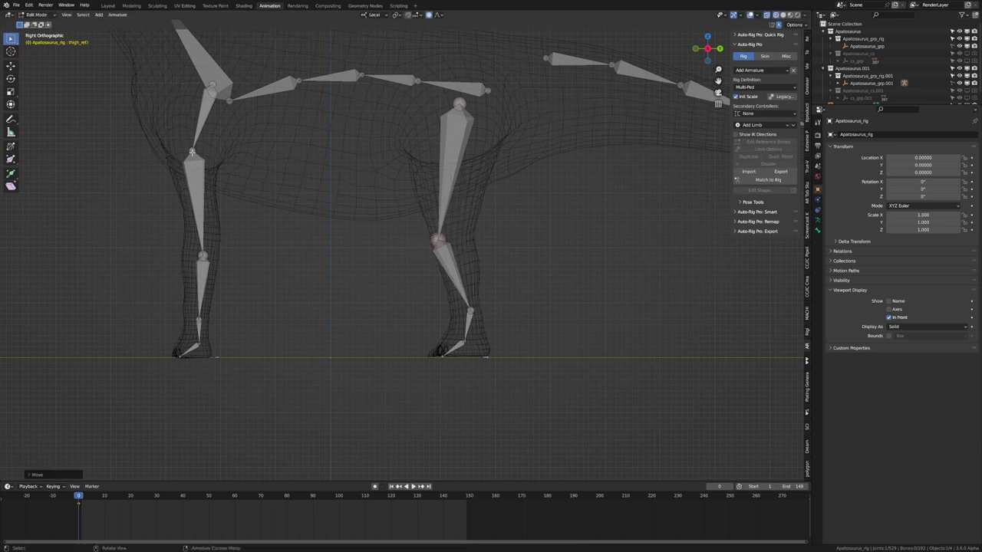
pyautogui.click(192, 152)
pyautogui.scroll(-3, 459, 347)
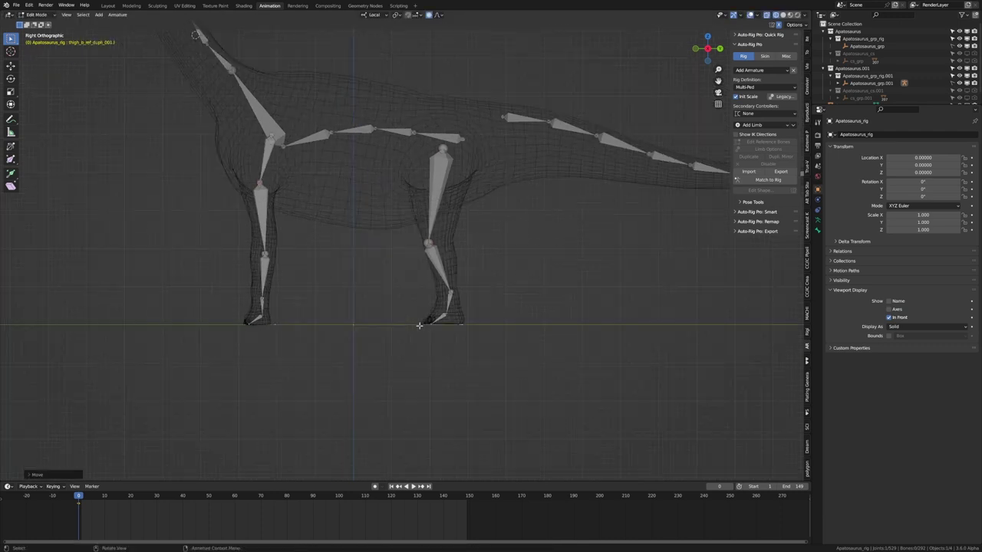
pyautogui.scroll(2, 419, 324)
# Select the root and three spine reference bones and raise them together about 1 so they run along the dinosaur's back.
pyautogui.click(449, 159)
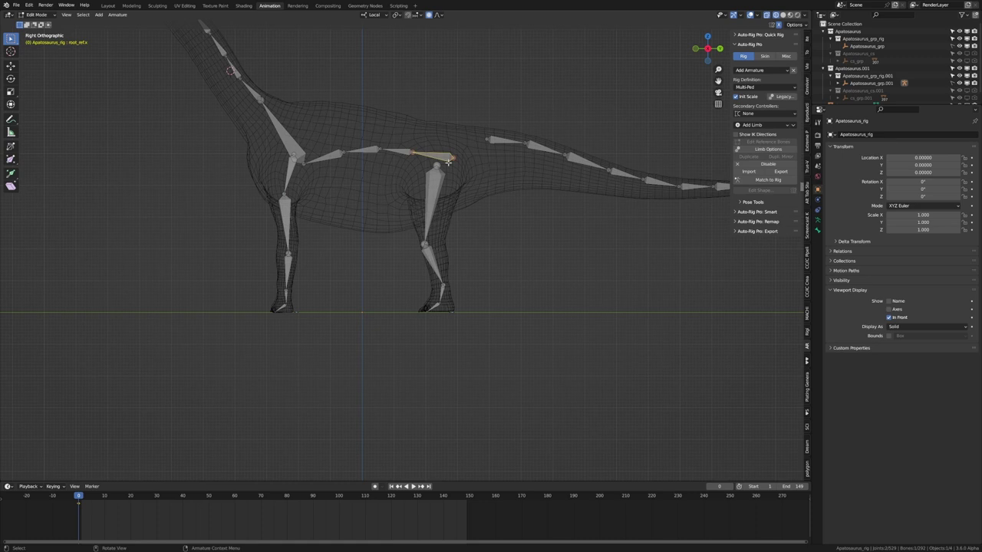
pyautogui.keyDown('shift'); pyautogui.click(393, 152); pyautogui.keyUp('shift')
pyautogui.keyDown('shift'); pyautogui.click(322, 158); pyautogui.keyUp('shift')
pyautogui.keyDown('shift'); pyautogui.click(357, 152); pyautogui.keyUp('shift')
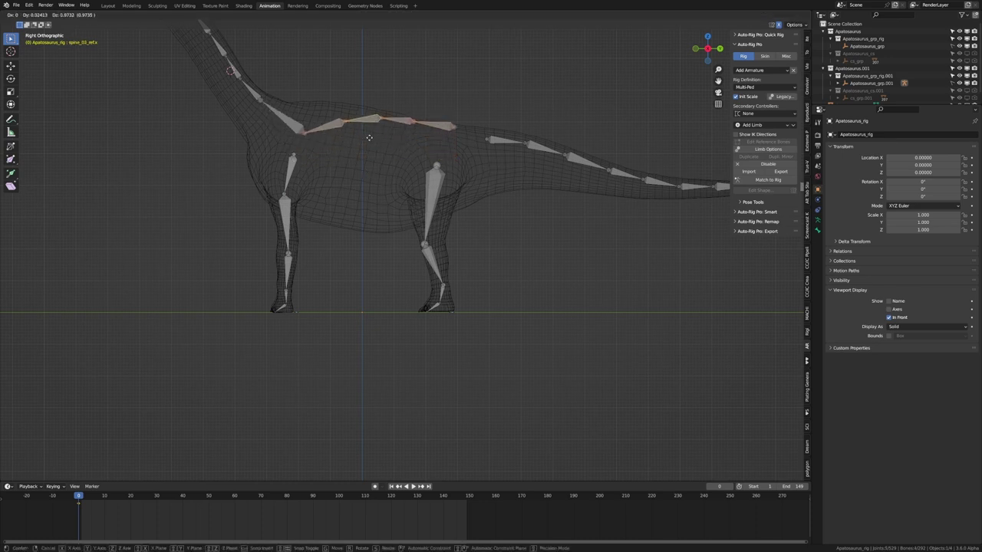
pyautogui.moveTo(390, 150); pyautogui.dragTo(450, 296, button='middle')
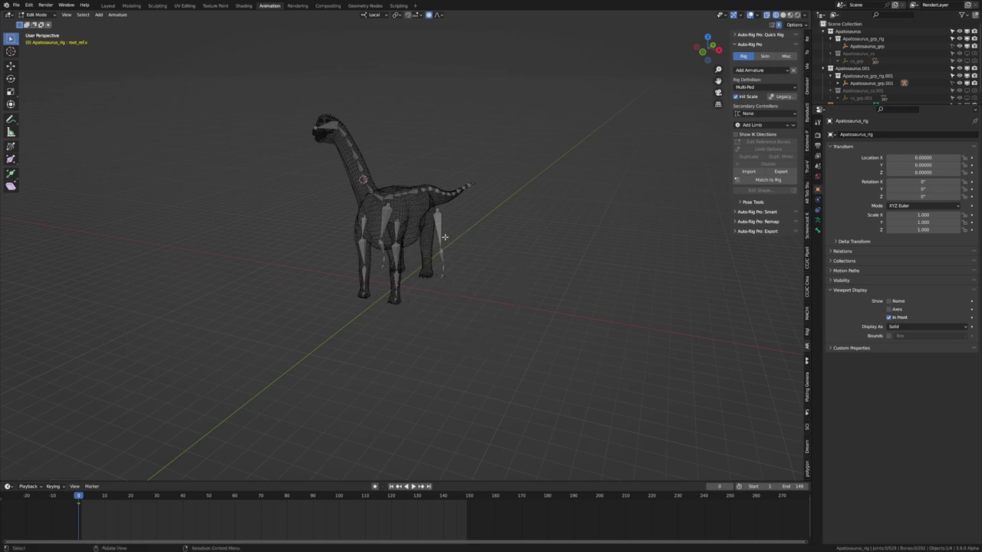
# Select the left back leg bones and, in the front orthographic view, move them inward along local X onto the leg mesh.
pyautogui.press('c')
pyautogui.moveTo(470, 279)
pyautogui.mouseDown()
pyautogui.moveTo(475, 266)
pyautogui.moveTo(462, 261)
pyautogui.mouseUp()
pyautogui.rightClick(463, 260)
pyautogui.scroll(2, 463, 260)
pyautogui.moveTo(462, 261); pyautogui.dragTo(465, 266, button='middle')
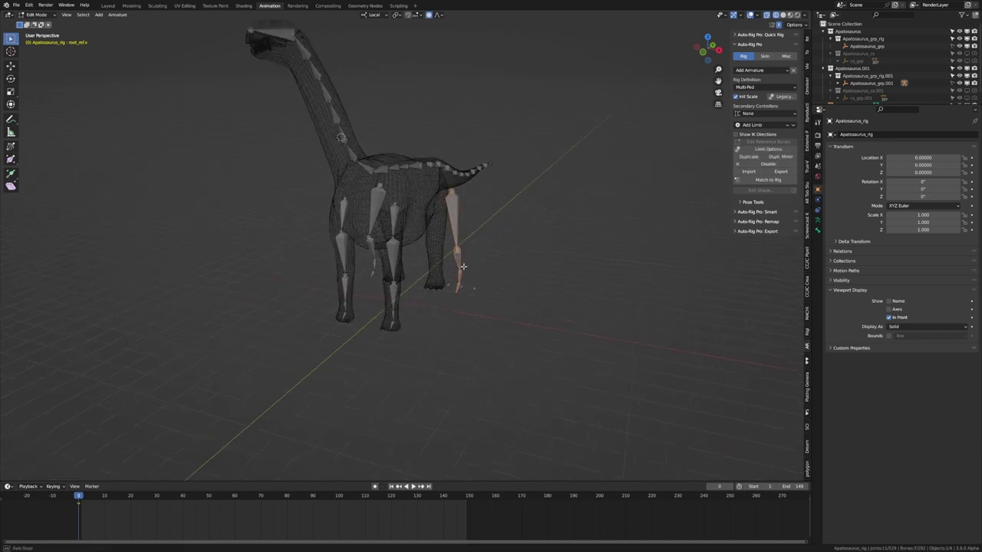
pyautogui.press('KP_1')
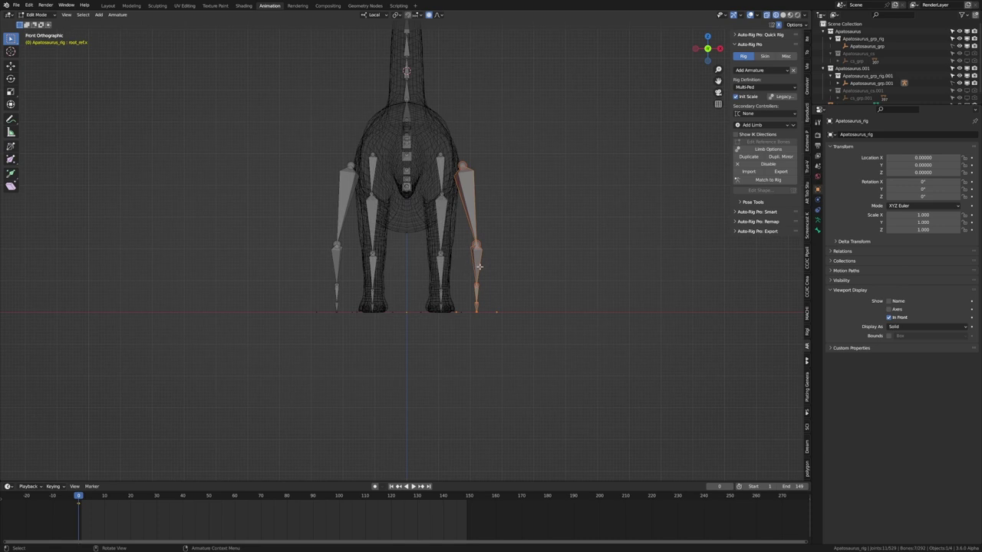
pyautogui.press('g')
pyautogui.press('x')
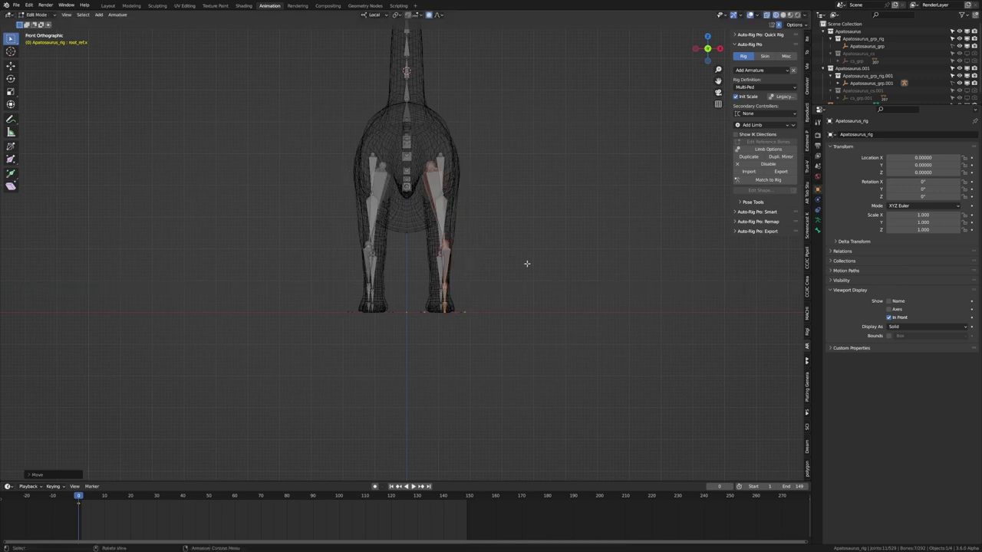
pyautogui.press('g')
pyautogui.press('x')
pyautogui.click(483, 219)
# Nudge the left back leg's hip joint slightly outward and upward to centre the thigh bone in the mesh.
pyautogui.click(431, 166)
pyautogui.press('g')
pyautogui.click(438, 161)
pyautogui.scroll(-4, 501, 228)
pyautogui.moveTo(502, 228); pyautogui.dragTo(416, 239, button='middle')
pyautogui.scroll(-5, 417, 238)
# Set the viewport shading to solid and match the rig to the fitted reference bones.
pyautogui.press('z')
pyautogui.click(477, 237)
pyautogui.scroll(-3, 509, 245)
pyautogui.moveTo(477, 237)
pyautogui.mouseDown(button='middle')
pyautogui.moveTo(510, 246)
pyautogui.moveTo(451, 269)
pyautogui.moveTo(425, 312)
pyautogui.mouseUp(button='middle')
pyautogui.scroll(12, 510, 245)
pyautogui.scroll(-5, 425, 311)
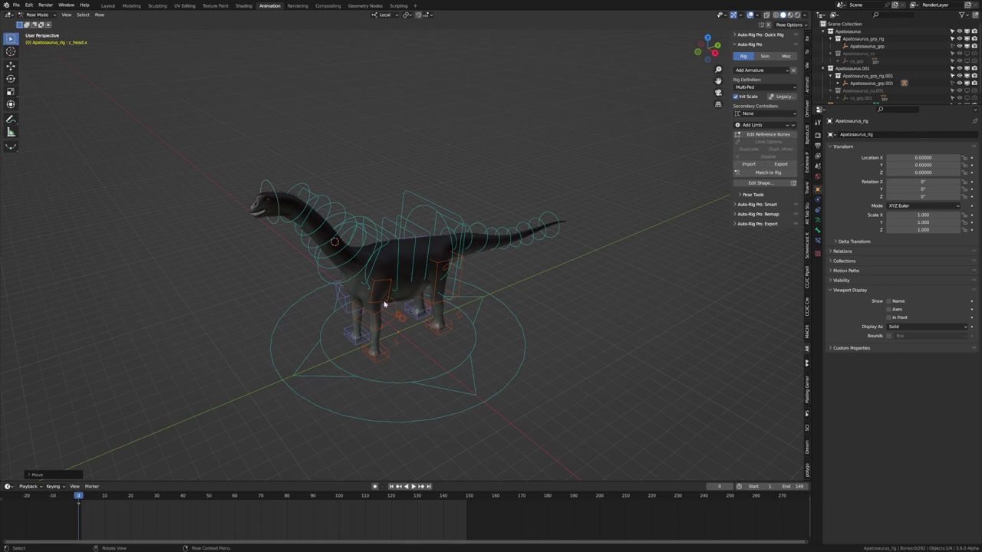
# In Object Mode, select the dinosaur mesh together with the rig and bind them using the Heat Maps engine.
pyautogui.hotkey('ctrl', 'Tab')
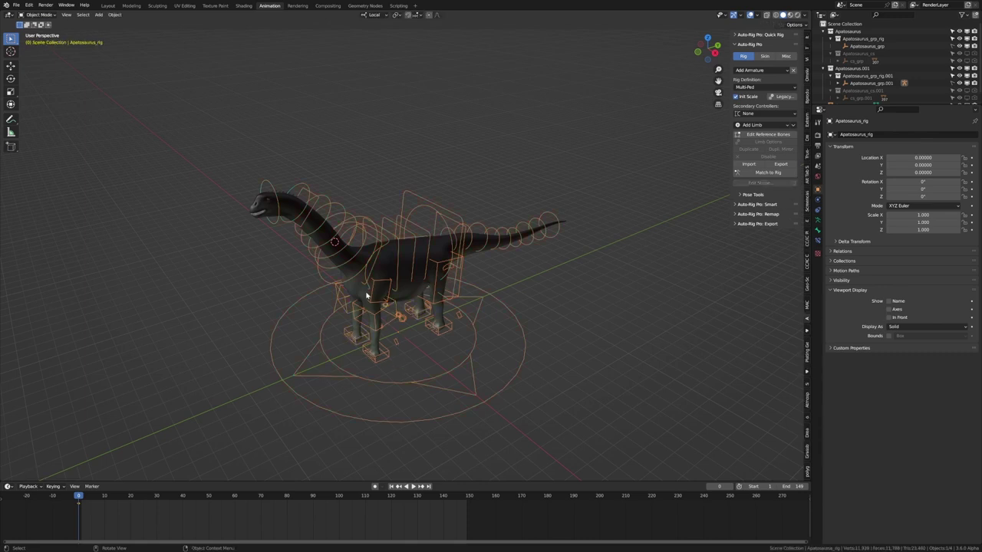
pyautogui.click(267, 208)
pyautogui.keyDown('shift'); pyautogui.click(328, 359); pyautogui.keyUp('shift')
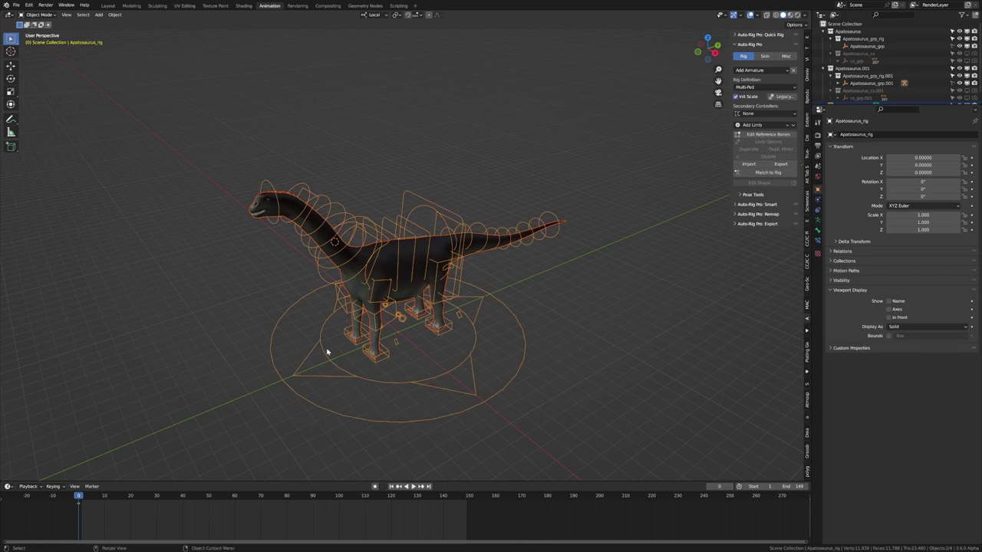
pyautogui.click(765, 57)
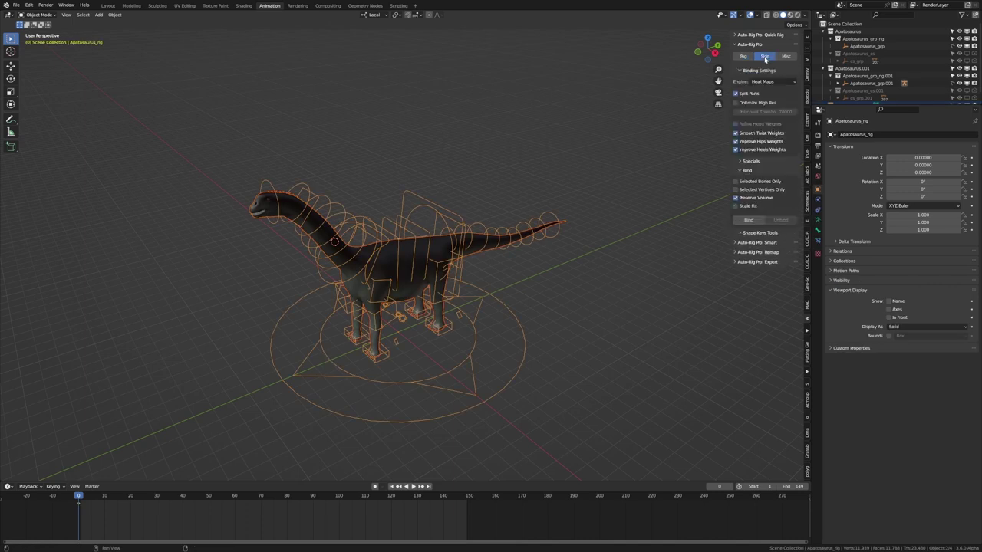
pyautogui.click(749, 220)
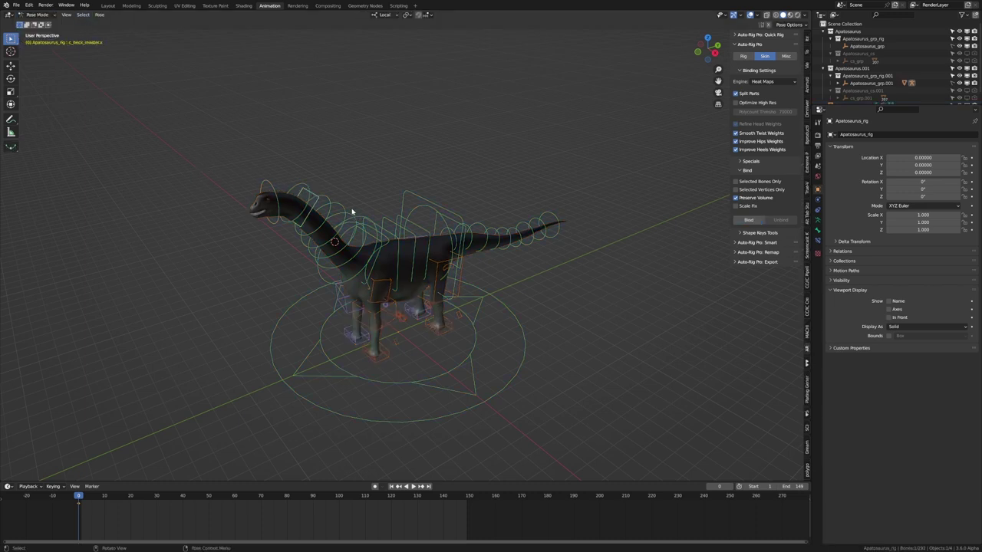
# Test the neck deformation by rotating the neck master controller and inspecting the head and neck up close.
pyautogui.press('r')
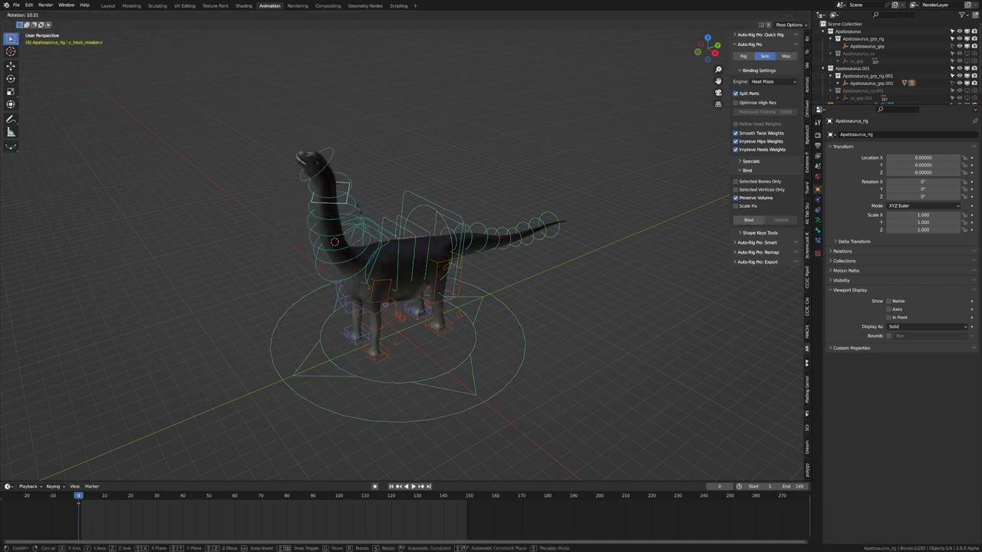
pyautogui.rightClick(360, 209)
pyautogui.keyDown('shift'); pyautogui.moveTo(360, 209); pyautogui.dragTo(467, 223, button='middle'); pyautogui.keyUp('shift')
pyautogui.scroll(5, 445, 241)
pyautogui.press('r')
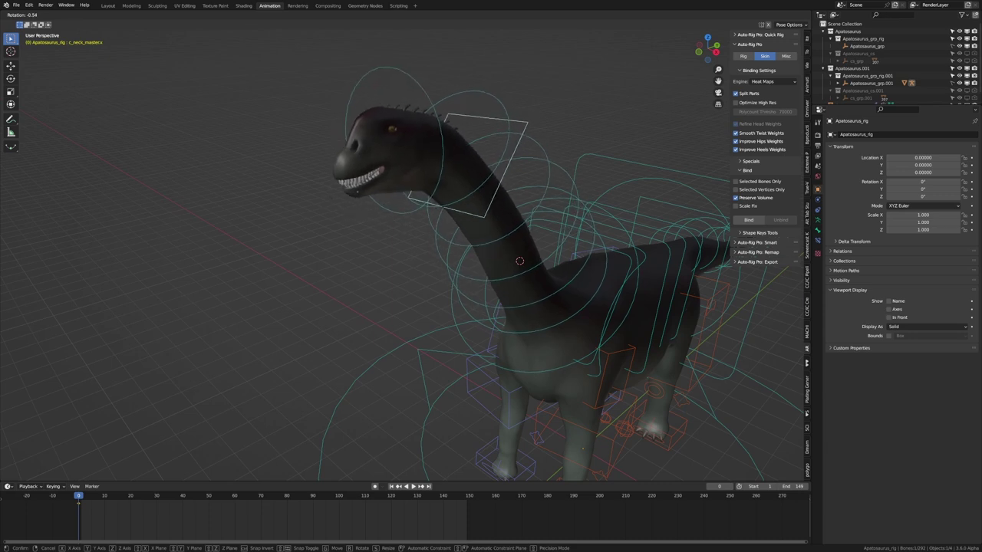
pyautogui.rightClick(483, 192)
pyautogui.keyDown('shift'); pyautogui.moveTo(483, 193); pyautogui.dragTo(452, 181, button='middle'); pyautogui.keyUp('shift')
pyautogui.press('r')
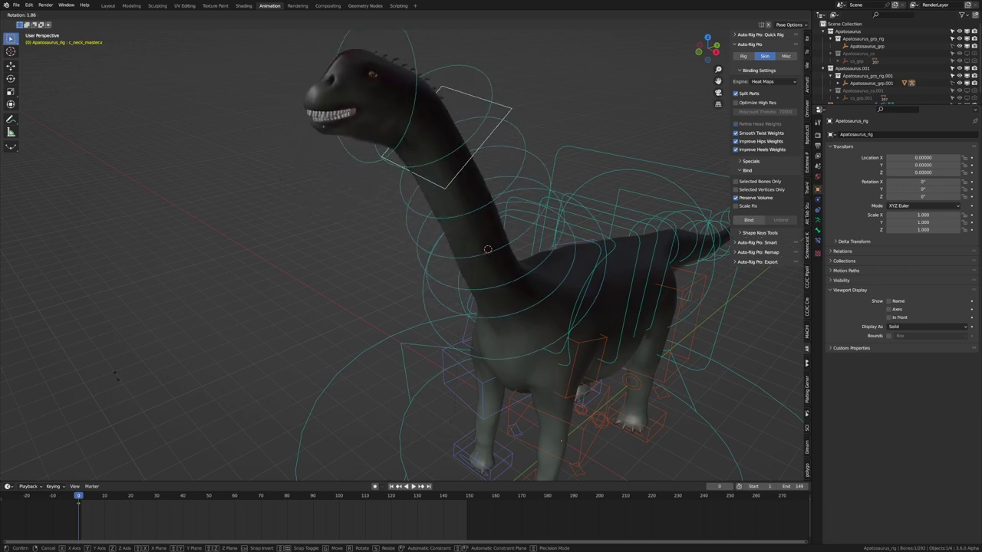
pyautogui.click(488, 249)
# Reopen the reference bones for editing and lower the joints near the base of the tail in the right side view.
pyautogui.moveTo(488, 249); pyautogui.dragTo(360, 237, button='middle')
pyautogui.press('KP_3')
pyautogui.scroll(2, 470, 177)
pyautogui.click(741, 58)
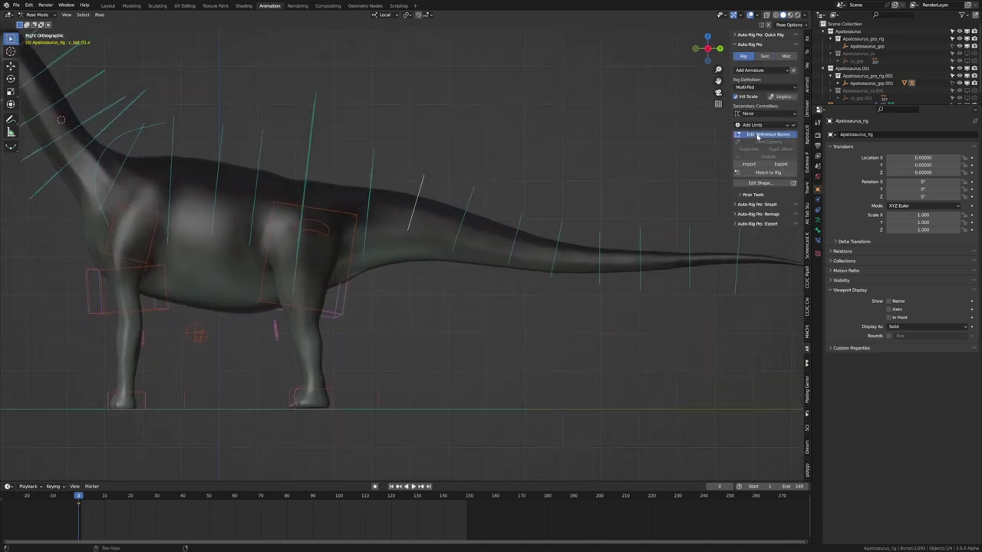
pyautogui.click(758, 135)
pyautogui.press('g')
pyautogui.click(416, 230)
pyautogui.click(371, 202)
pyautogui.press('g')
pyautogui.click(368, 220)
# Match the rig to the adjusted tail base reference bones.
pyautogui.moveTo(460, 221); pyautogui.dragTo(364, 218)
pyautogui.click(747, 182)
pyautogui.scroll(-2, 406, 230)
pyautogui.moveTo(349, 208); pyautogui.dragTo(379, 221, button='middle')
# In Object Mode, select the mesh and the rig and bind them again, removing existing armature modifiers and vertex groups.
pyautogui.click(39, 17)
pyautogui.click(41, 23)
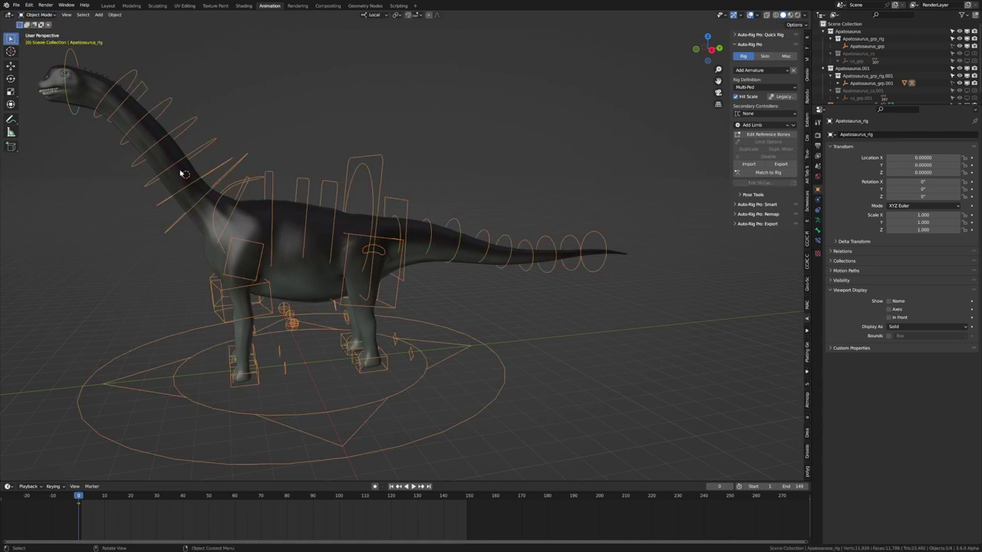
pyautogui.click(289, 230)
pyautogui.keyDown('shift'); pyautogui.click(314, 186); pyautogui.keyUp('shift')
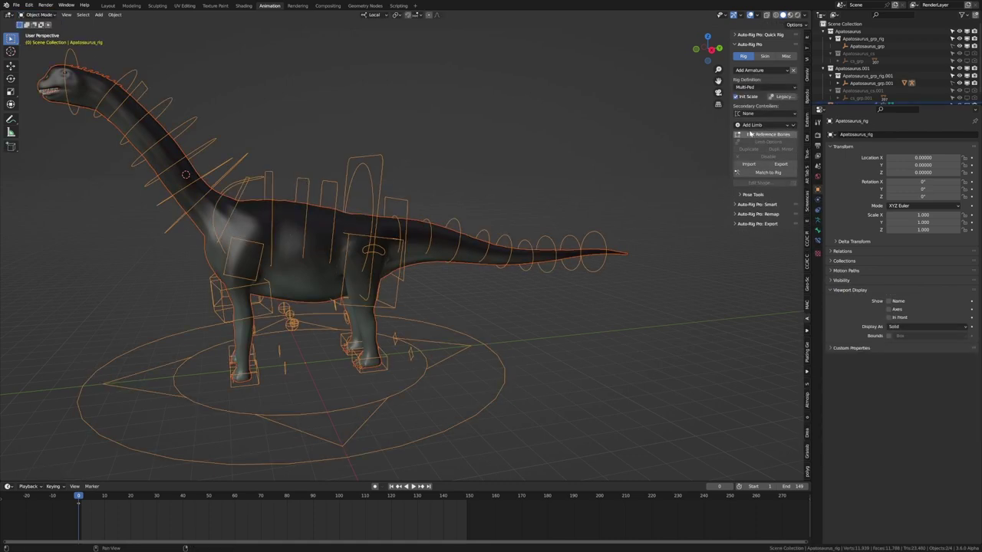
pyautogui.click(764, 57)
pyautogui.click(753, 221)
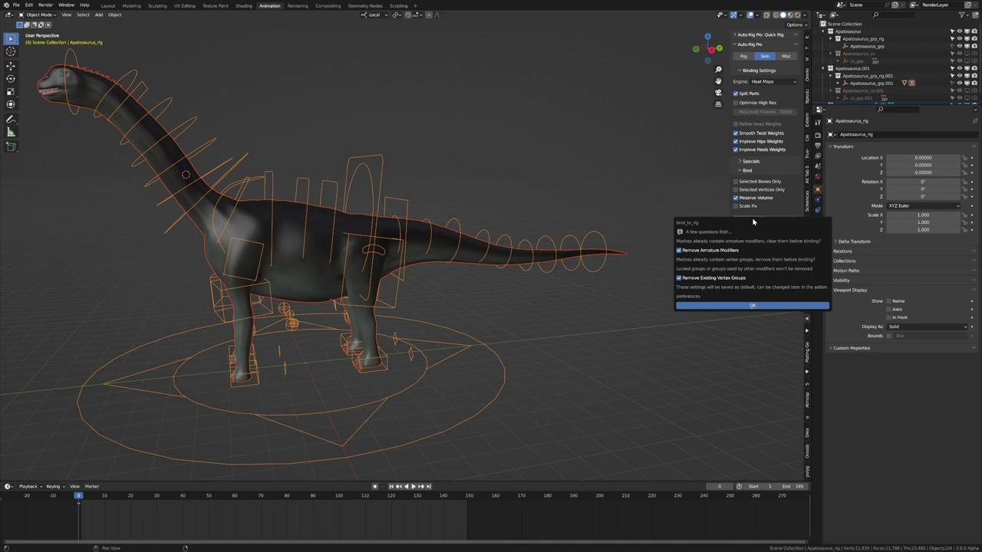
pyautogui.click(744, 307)
# Switch to Pose Mode and test the leg deformation by moving the left front and left back foot IK controllers.
pyautogui.moveTo(407, 235); pyautogui.dragTo(456, 250, button='middle')
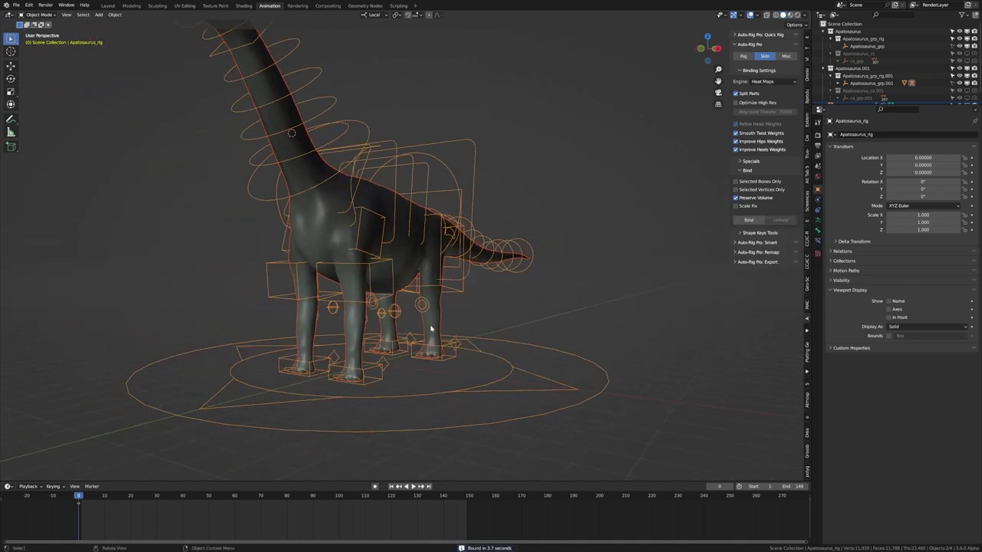
pyautogui.click(40, 15)
pyautogui.click(40, 40)
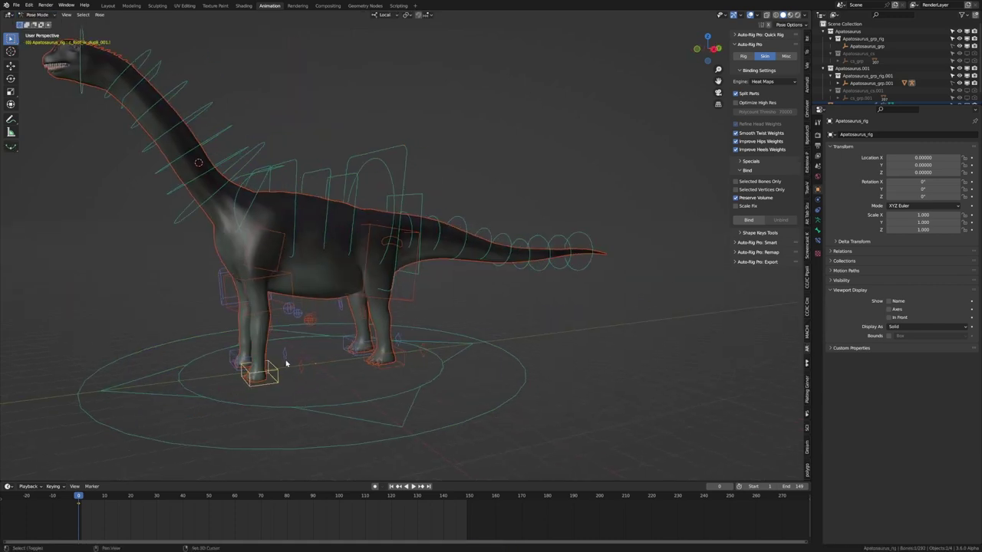
pyautogui.moveTo(286, 363); pyautogui.dragTo(313, 366, button='middle')
pyautogui.press('g')
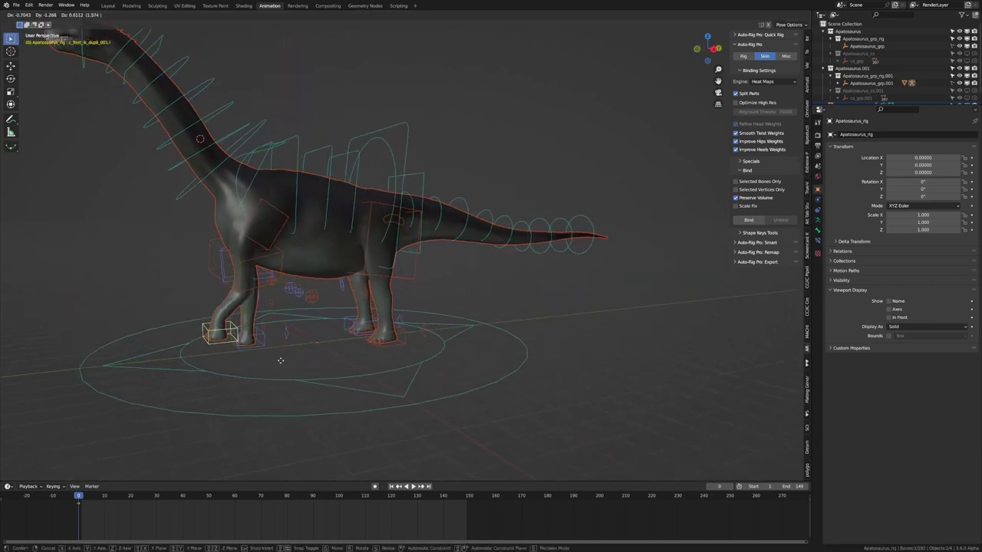
pyautogui.rightClick(290, 357)
pyautogui.click(374, 348)
pyautogui.press('g')
pyautogui.rightClick(375, 338)
# Test the body deformation by rotating the spine master controller.
pyautogui.scroll(-4, 322, 306)
pyautogui.moveTo(322, 306); pyautogui.dragTo(346, 313, button='middle')
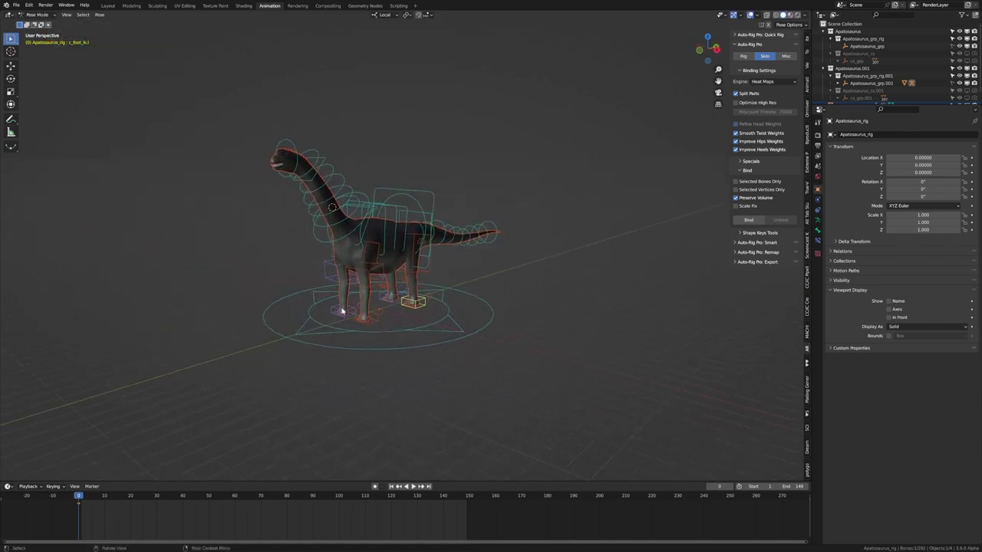
pyautogui.click(368, 206)
pyautogui.press('r')
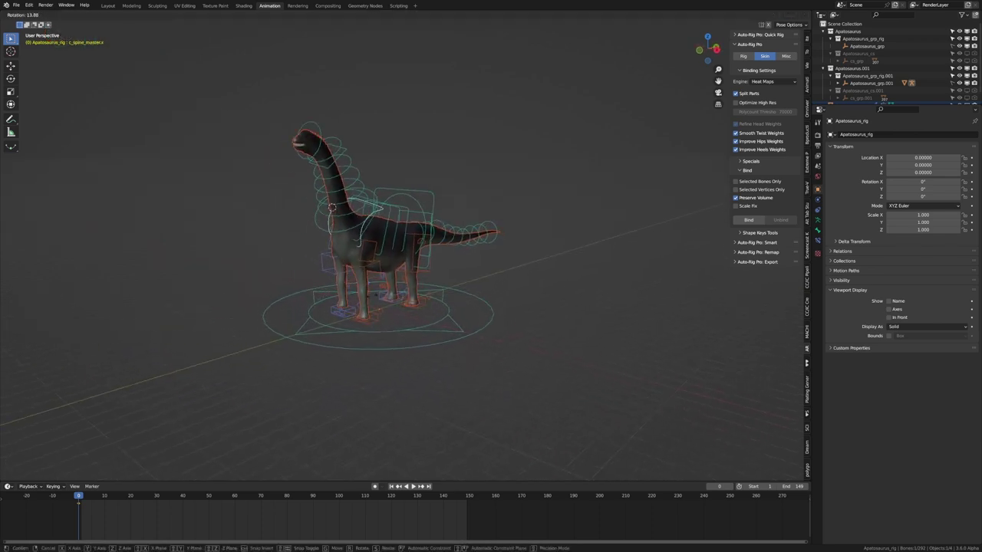